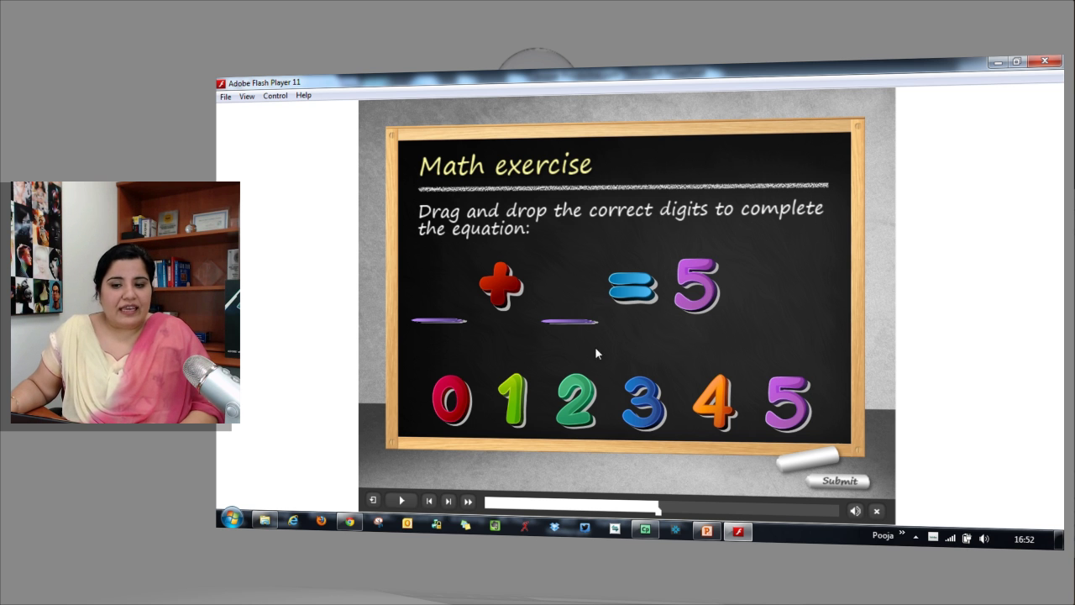
Step: Switch to PowerPoint to review the slide of digit combinations that add up to 5, and return to the published exercise
click(707, 531)
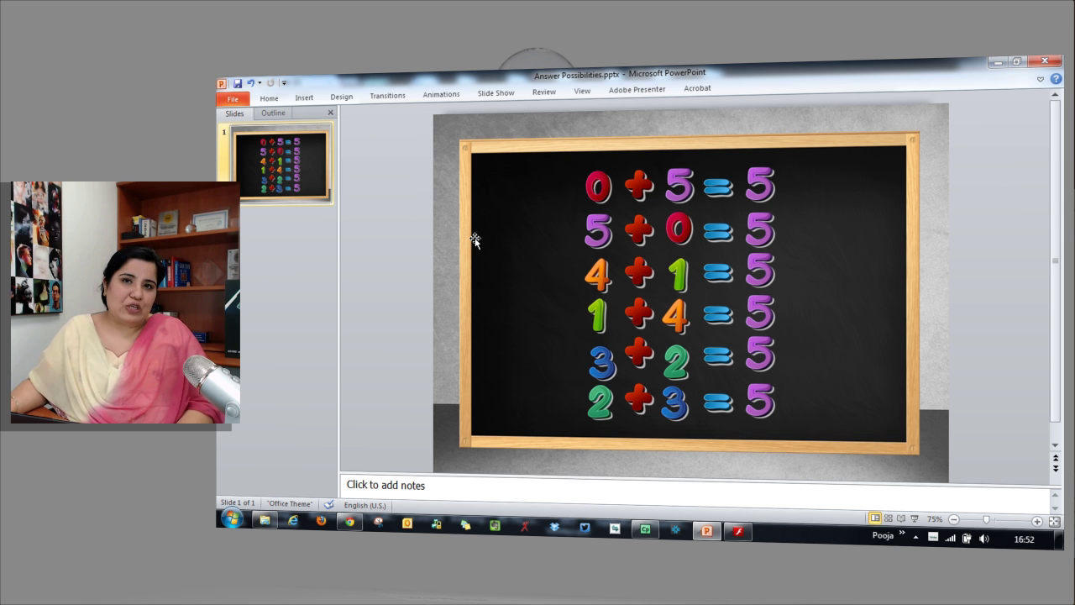
click(996, 63)
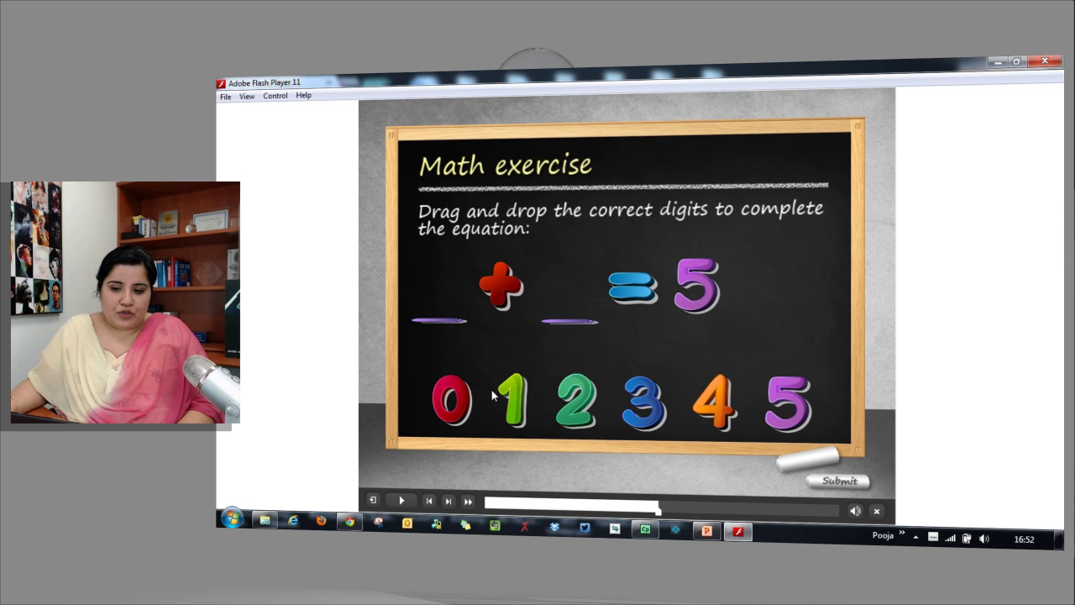
Step: Test the published math exercise with two incorrect answers, 1 + 2 and 0 + 3, submitting each one
drag(515, 402, 440, 284)
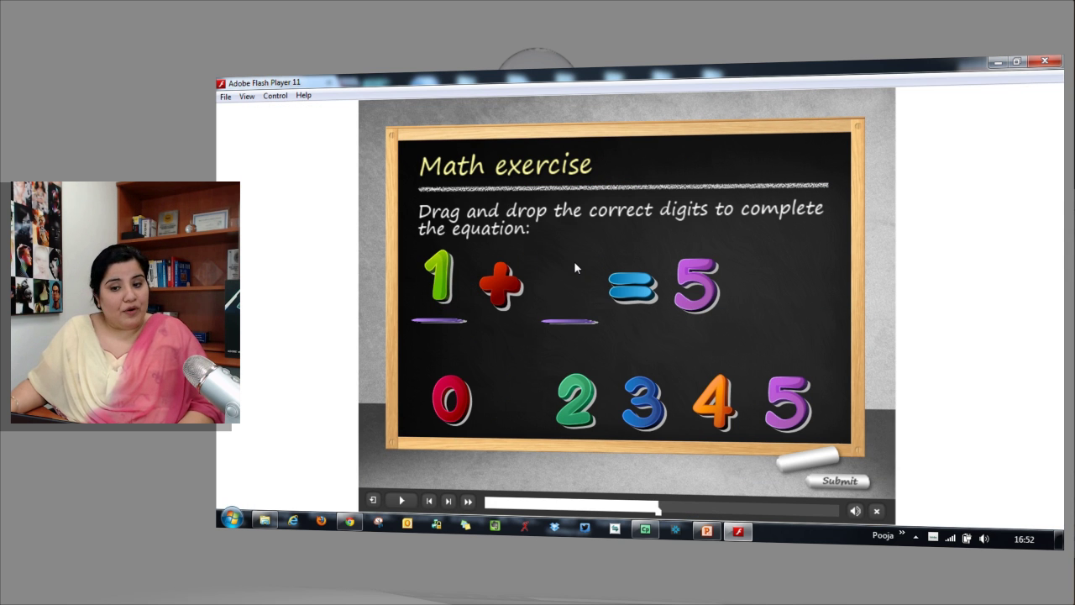
drag(576, 407, 569, 284)
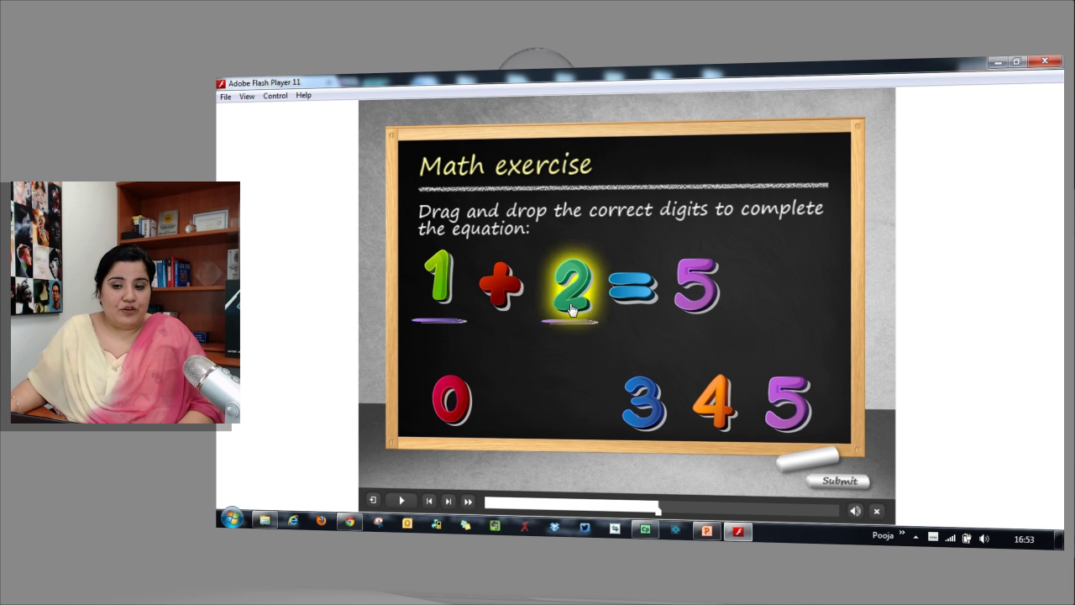
click(838, 481)
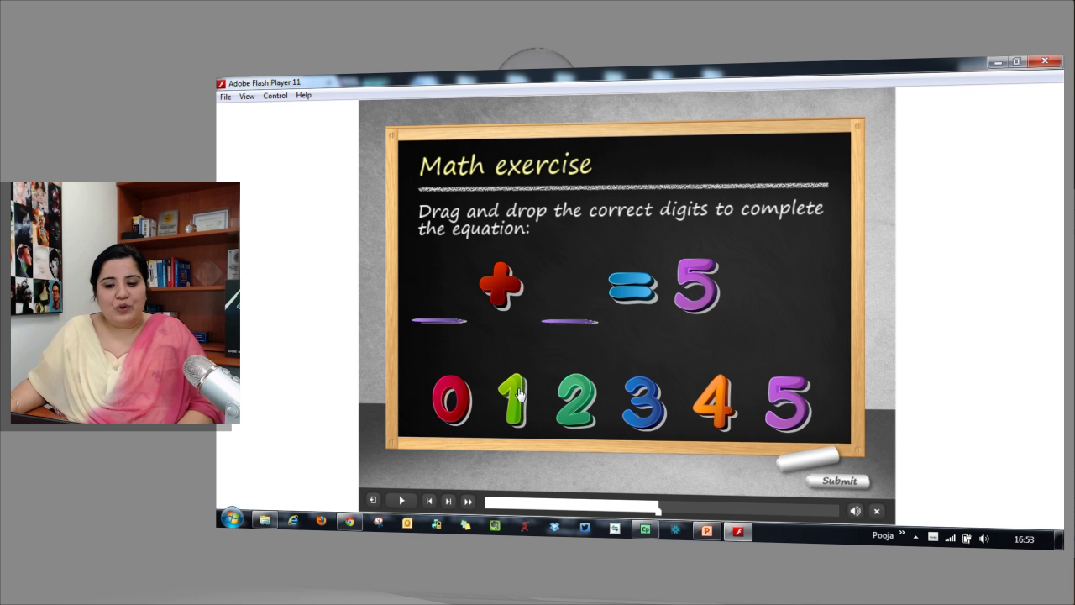
drag(460, 401, 443, 292)
drag(658, 407, 568, 287)
click(830, 476)
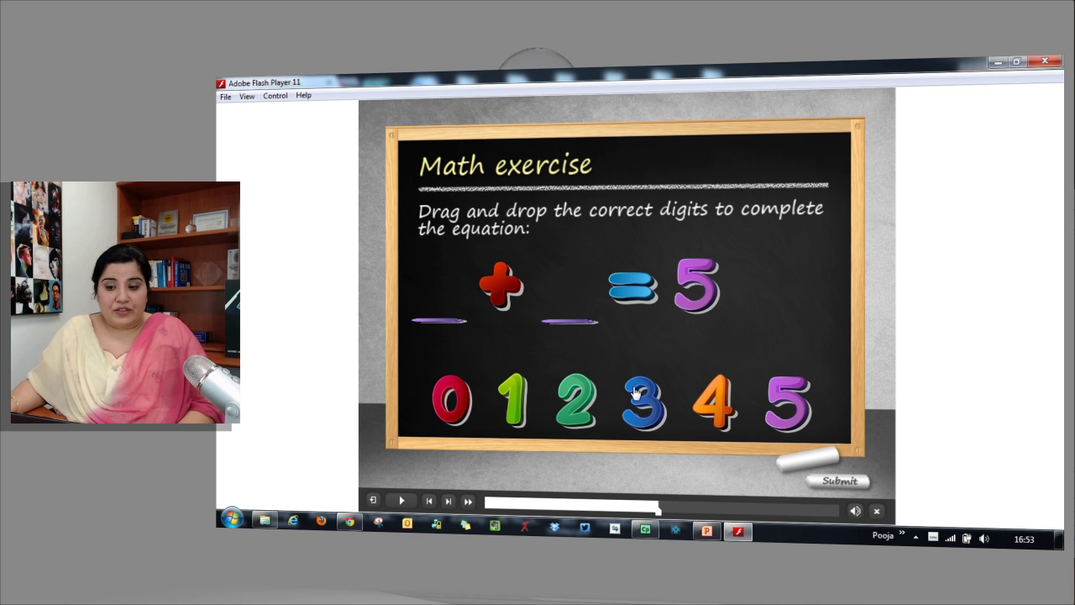
Step: Test the published exercise with the correct answer 2 + 3 and submit it
drag(651, 409, 568, 288)
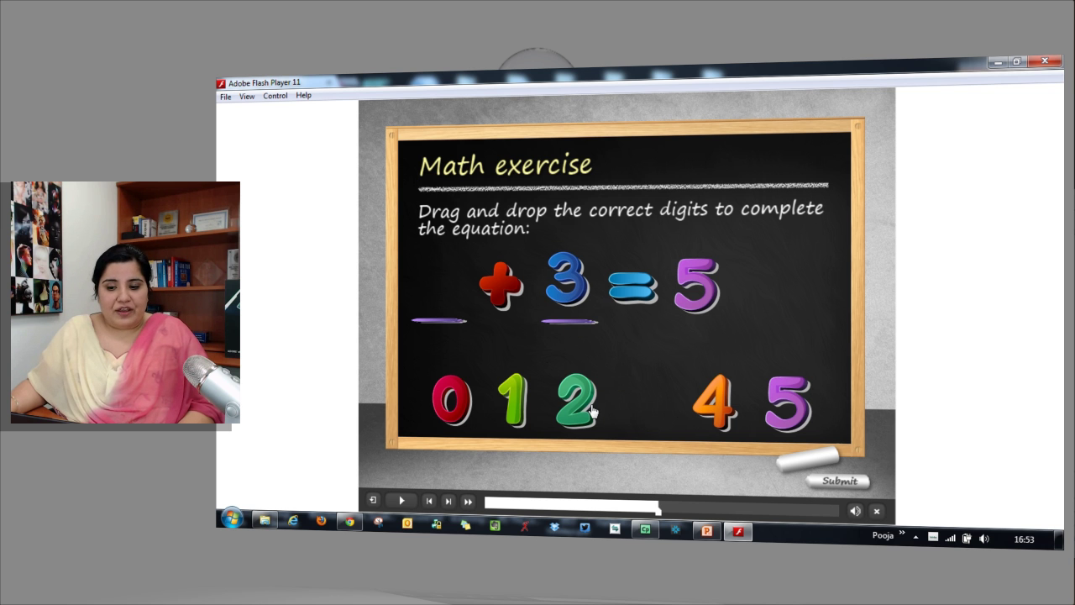
drag(592, 410, 457, 286)
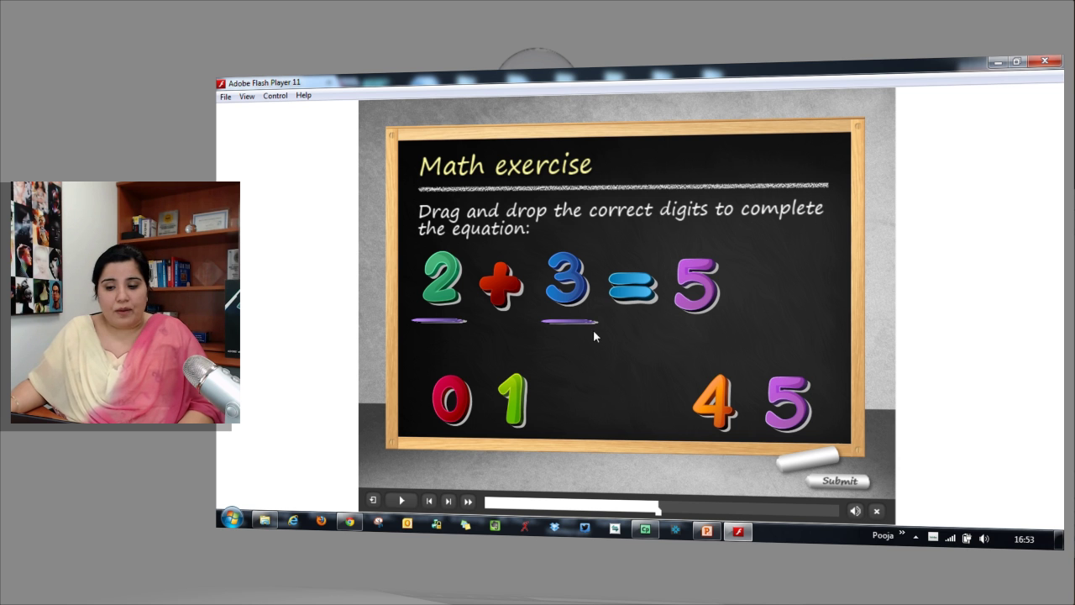
click(827, 481)
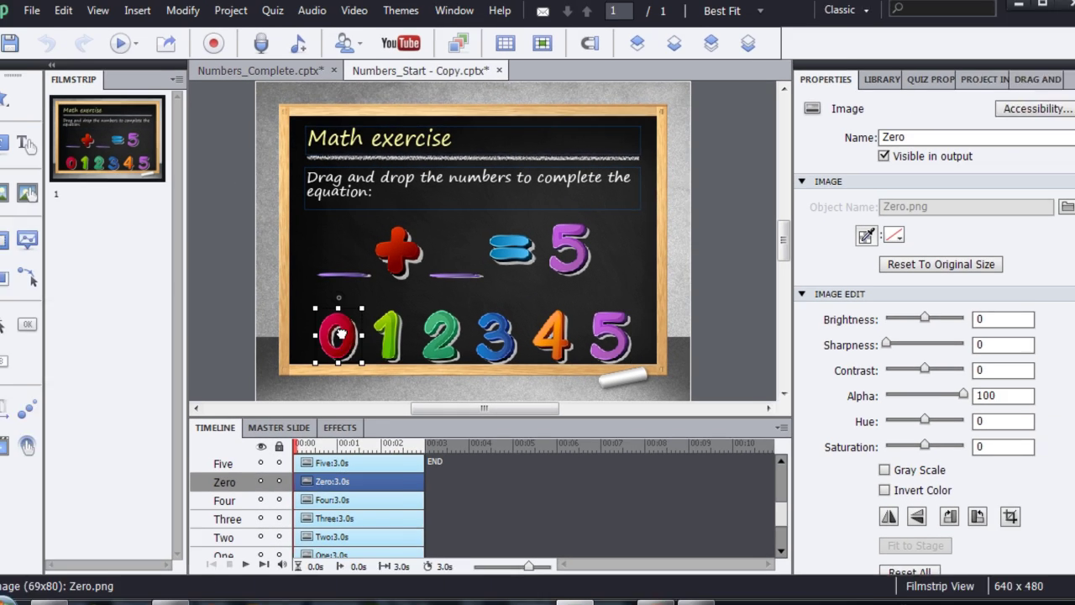
Step: Inspect the properties of the digit images 1, 2 and 3 on the Numbers_Start - Copy.cptx slide
click(361, 390)
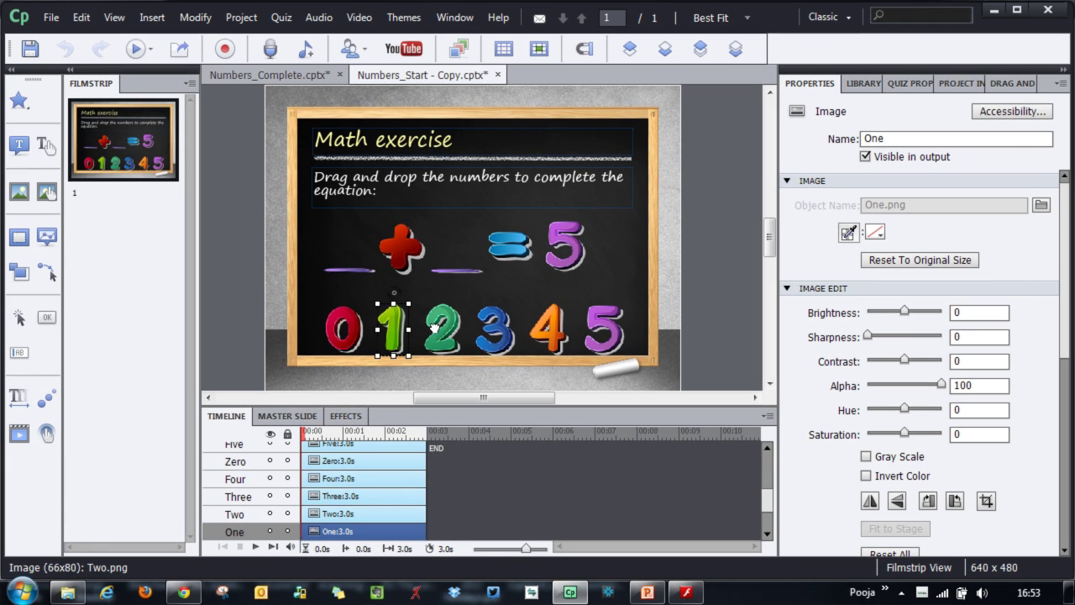
click(435, 327)
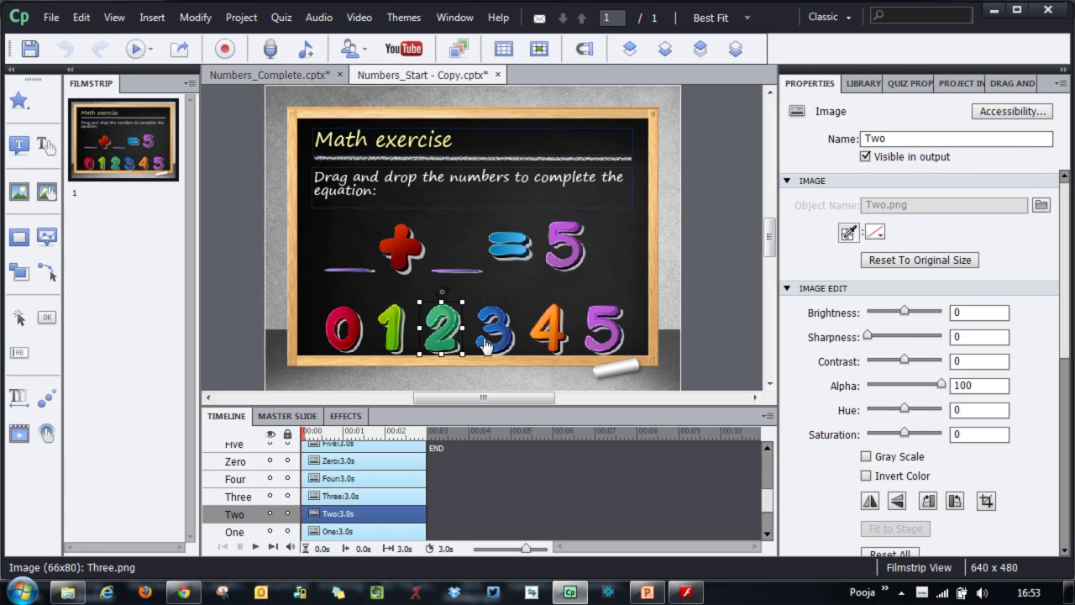
click(489, 345)
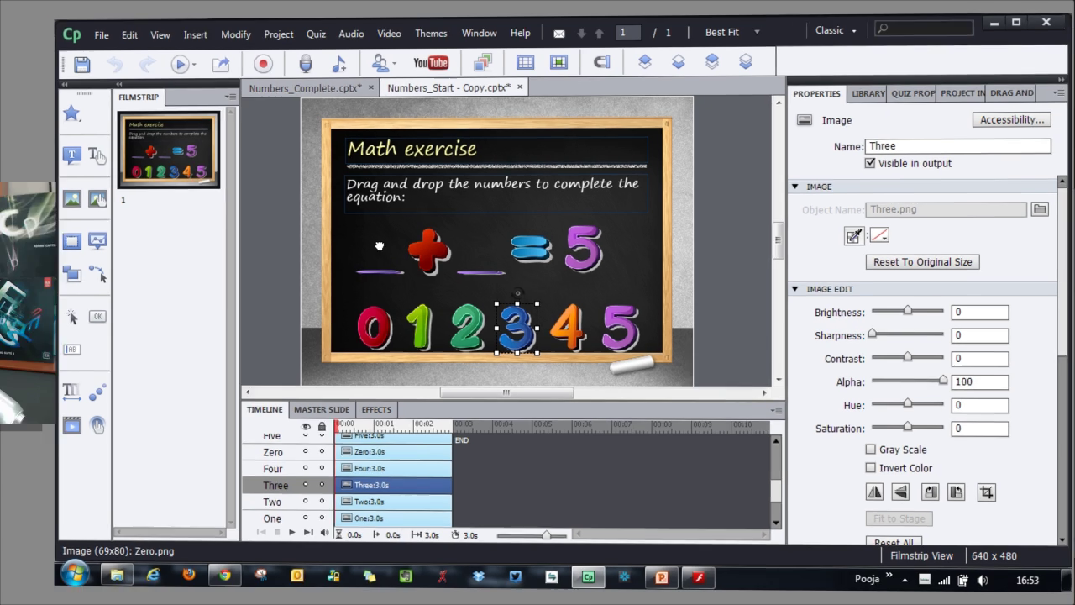
Step: Inspect the transparent images DropArea1 and DropArea2 above the equation's blanks, and compare them with the visible Zero image
click(380, 245)
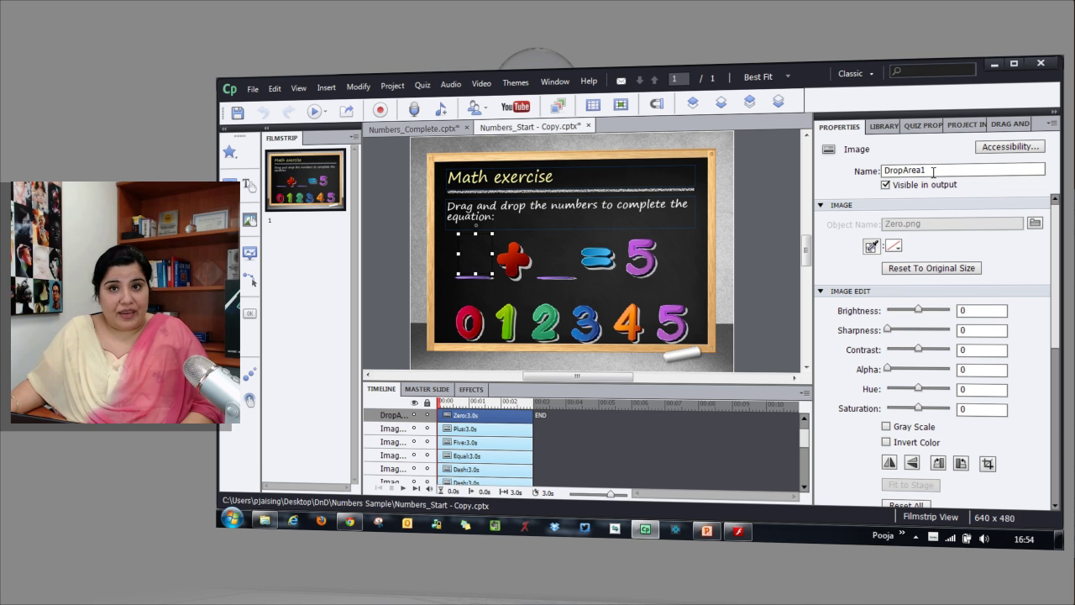
key(ctrl+v)
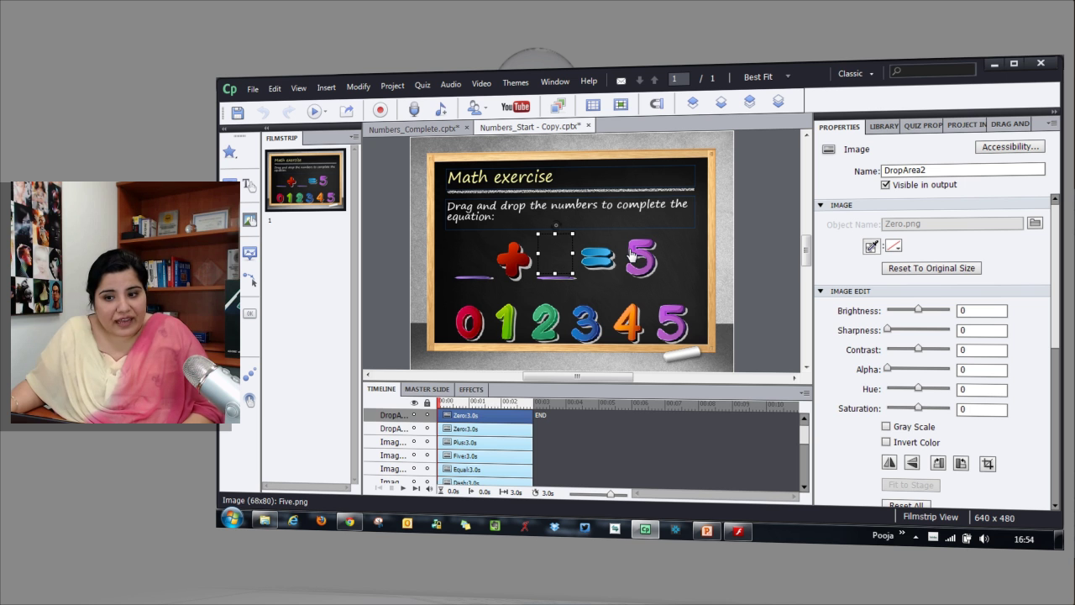
click(468, 265)
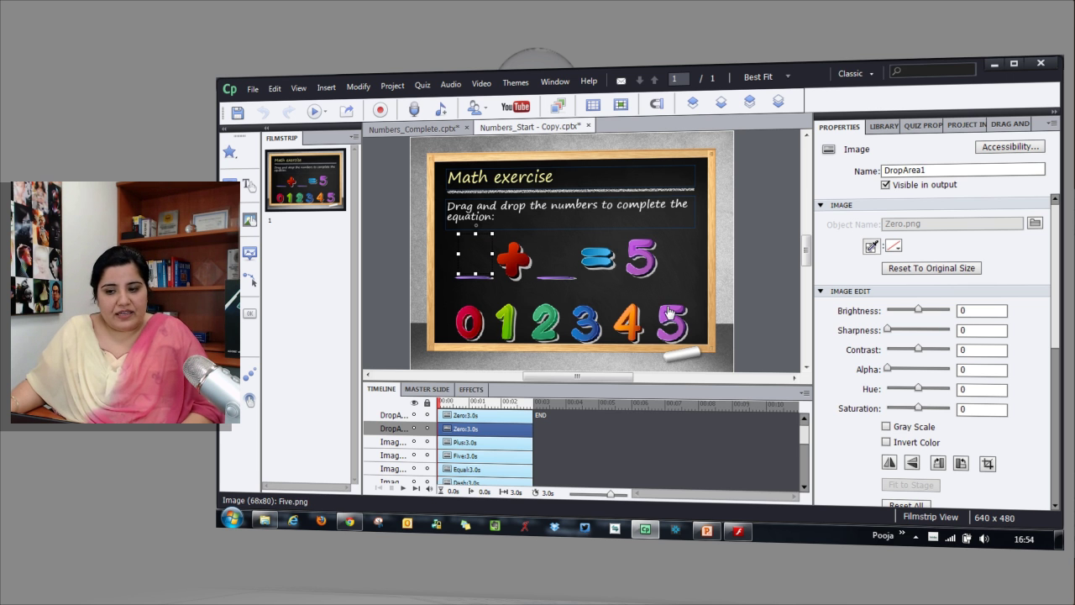
click(482, 326)
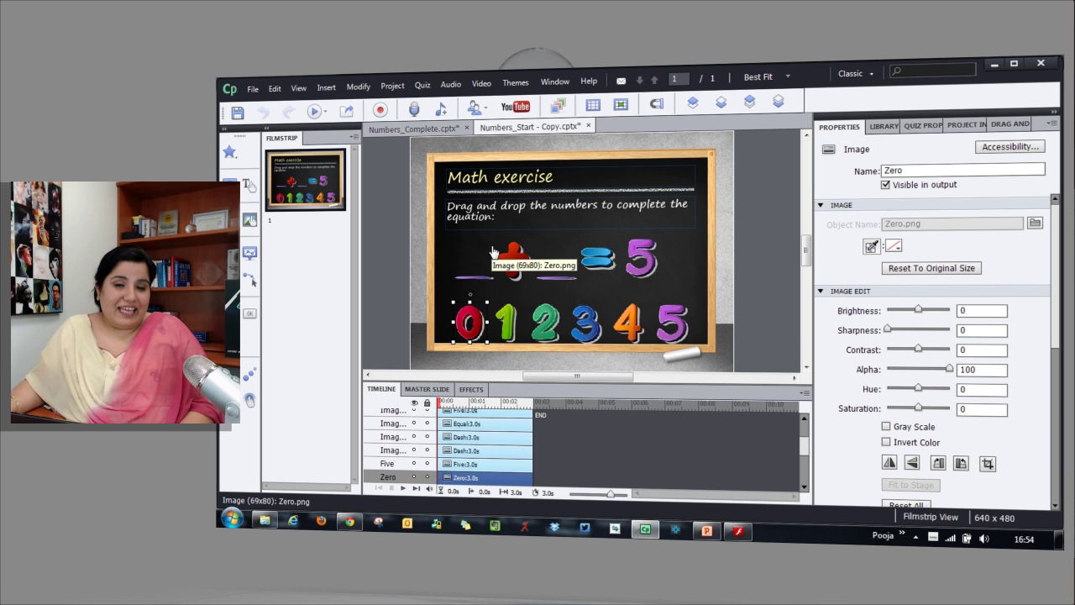
Step: Set the alpha of DropArea1 above the first blank to 100 to reveal its image, and restore it to 0
key(ctrl+v)
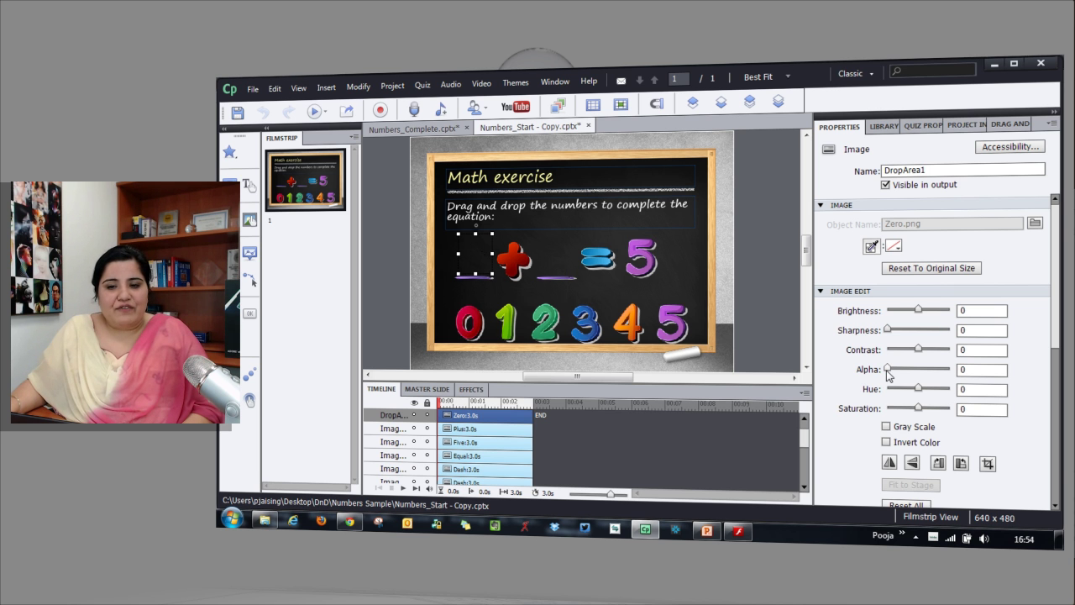
drag(887, 374, 947, 375)
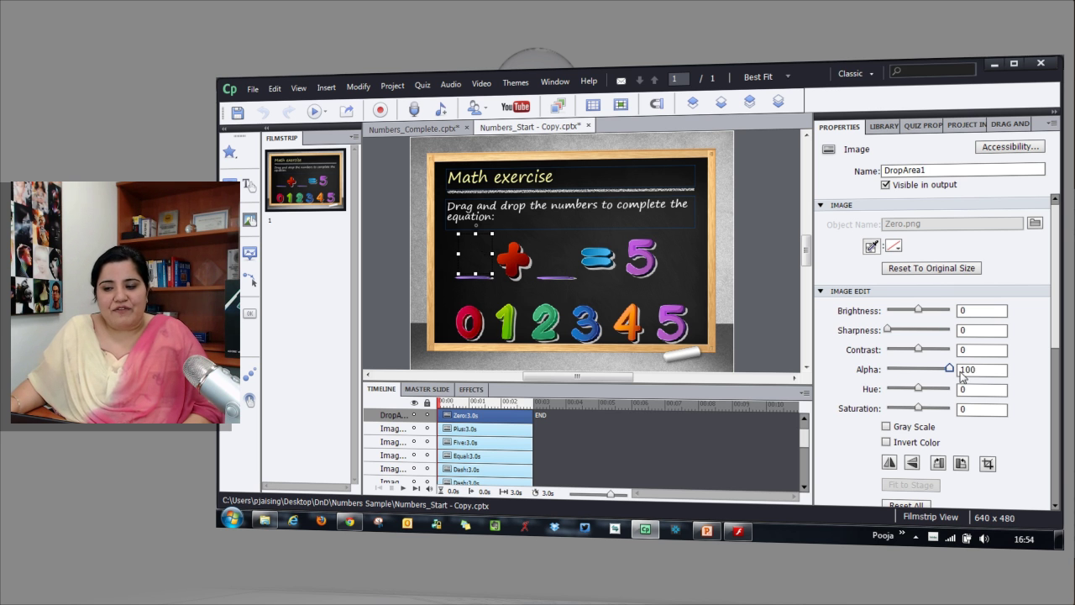
key(Return)
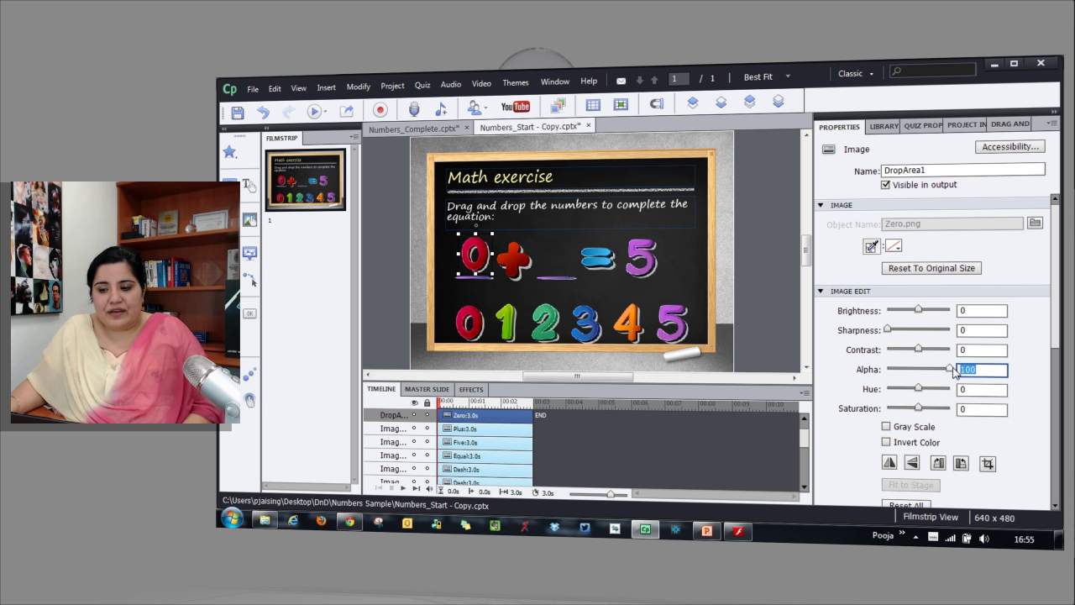
text(0)
key(Return)
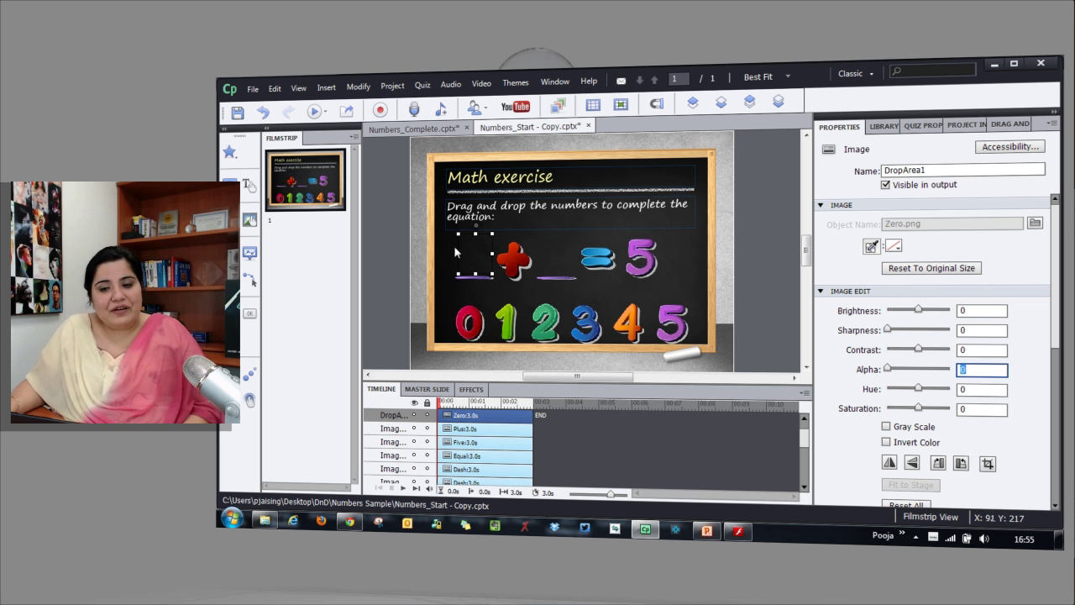
click(473, 274)
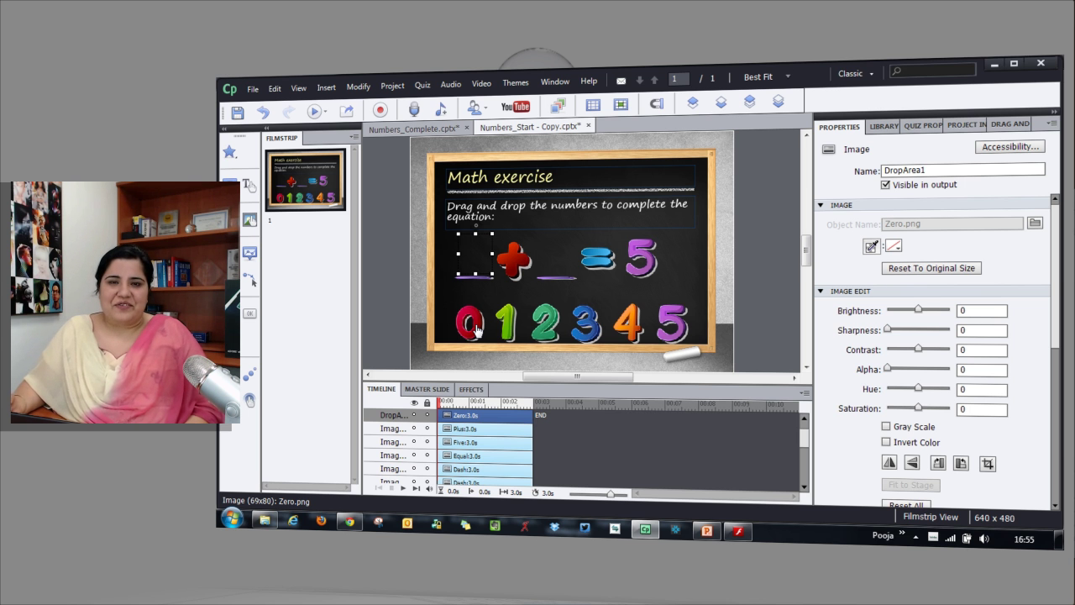
Step: Try the alpha setting of DropArea2 above the second blank, leave it at 0, and deselect the image
key(ctrl+v)
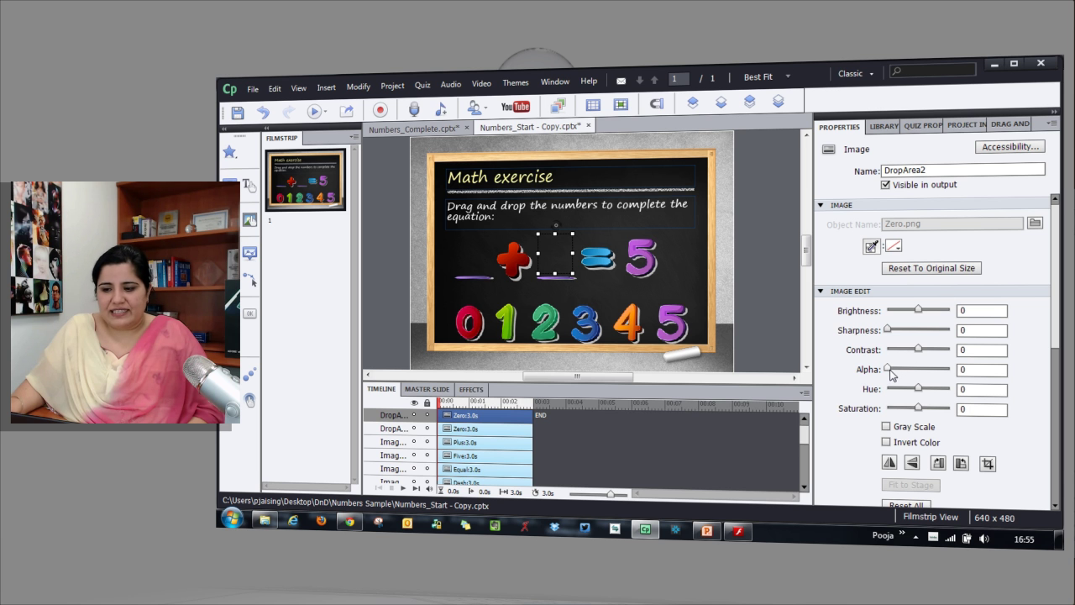
mouse_move(888, 368)
mouse_down()
mouse_move(949, 371)
mouse_move(888, 370)
mouse_up()
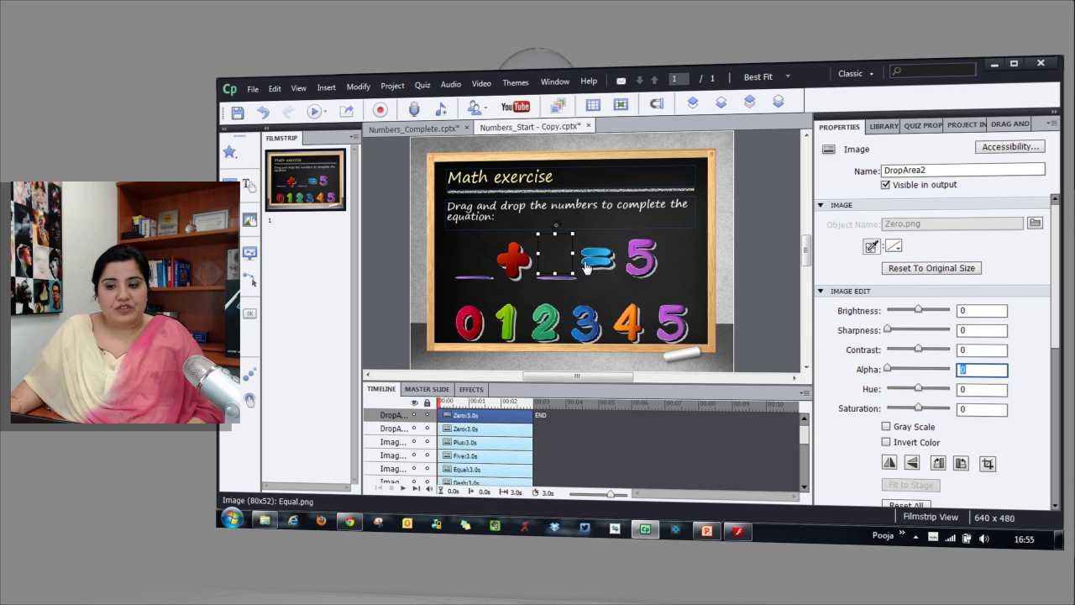
click(554, 261)
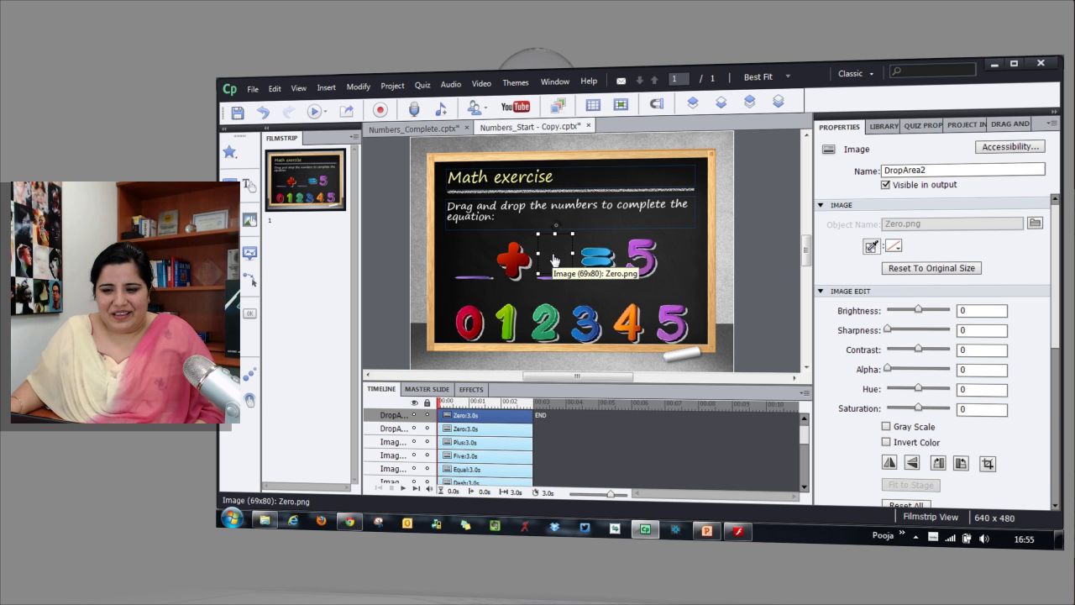
click(697, 264)
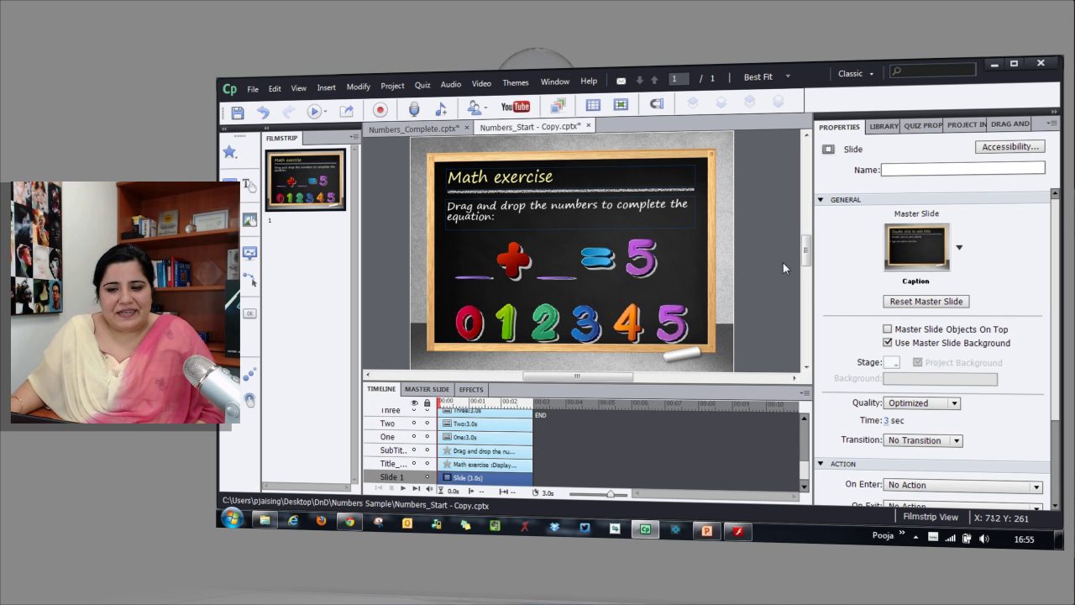
Step: Launch the Drag and Drop Interaction Wizard and move the Submit button below the chalk near the slide's lower-right corner
click(326, 87)
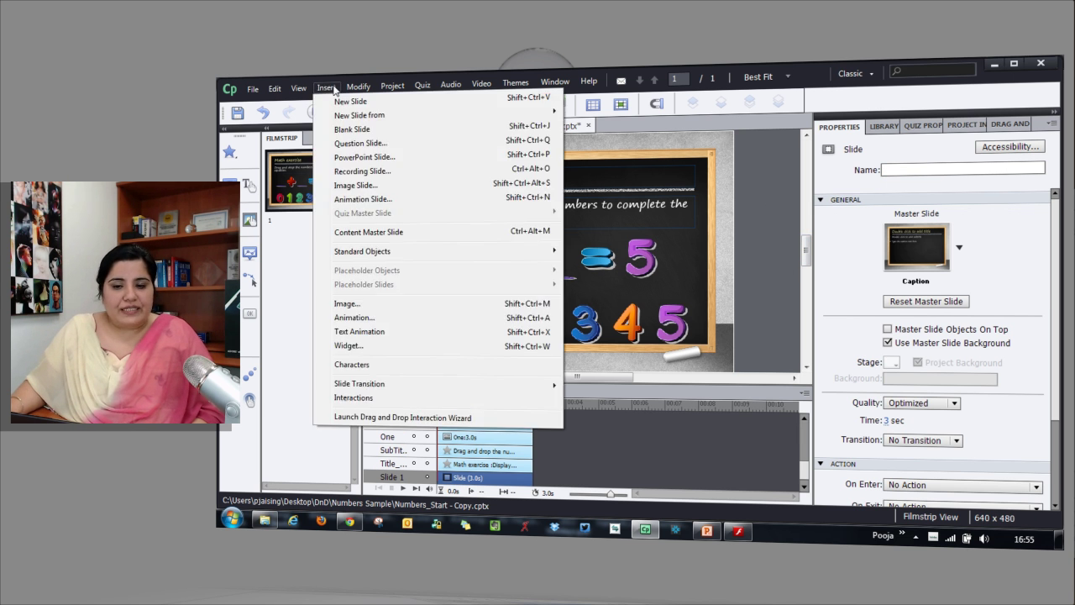
click(366, 418)
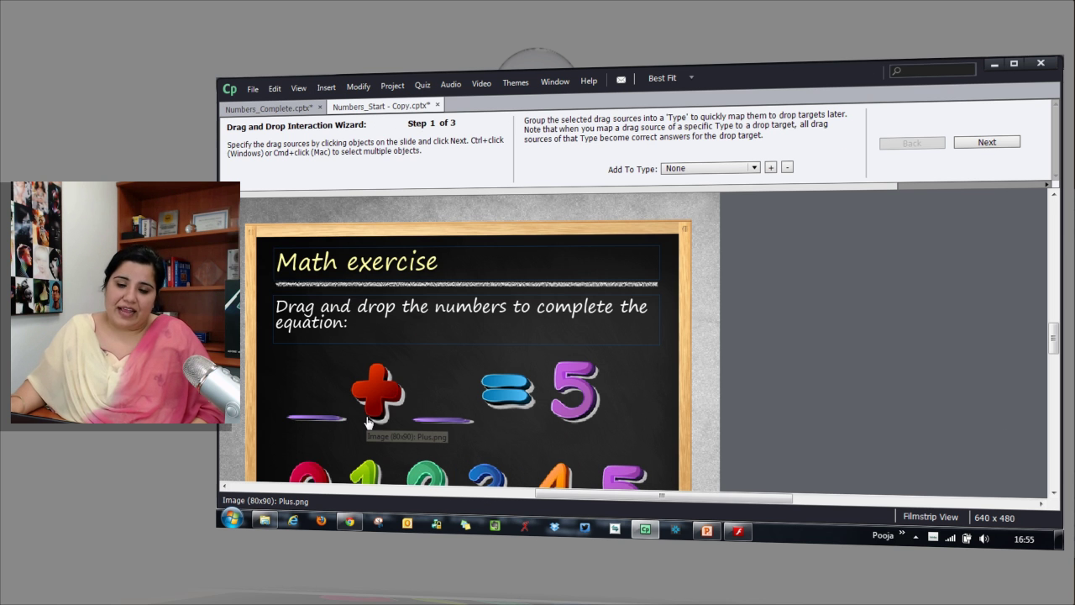
scroll(968, 388, down, 3)
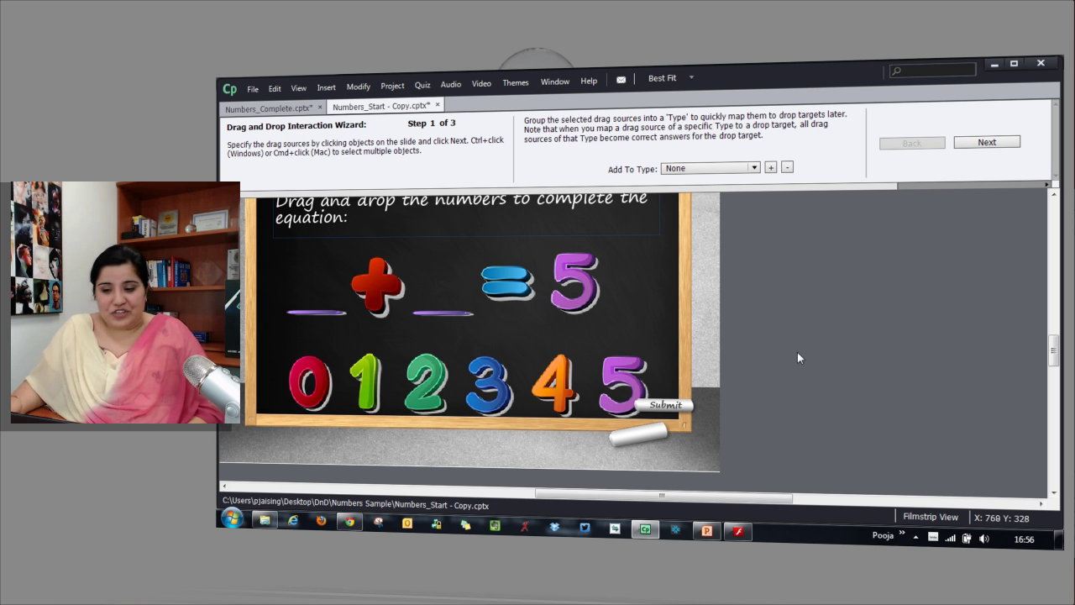
click(668, 407)
drag(672, 412, 686, 460)
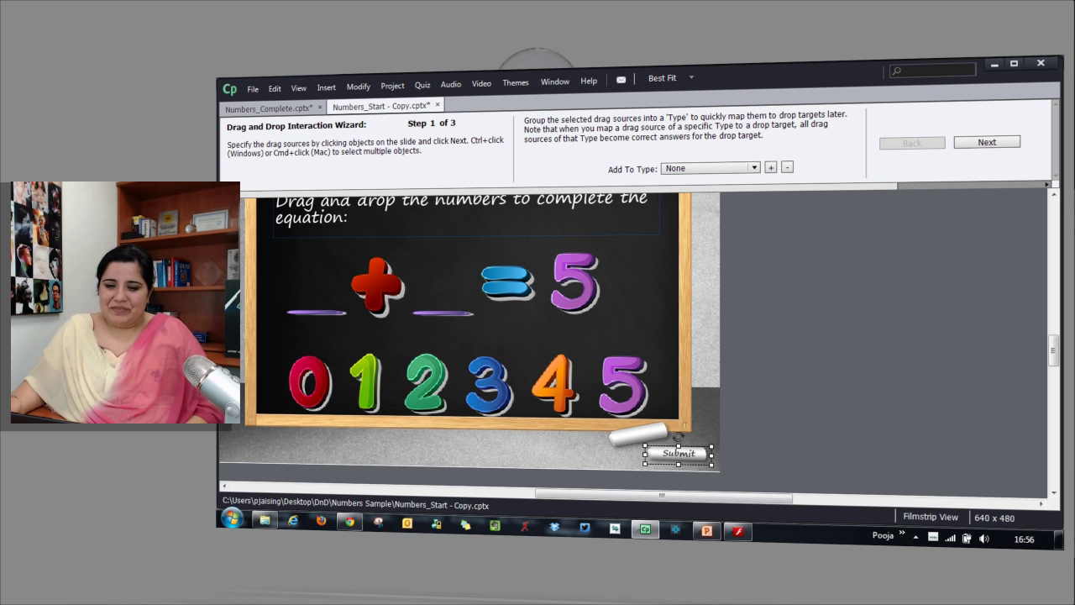
Step: Specify the digit images 0, 1, 2, 3, 4 and 5 as drag sources and proceed to the wizard's drop target step
click(318, 387)
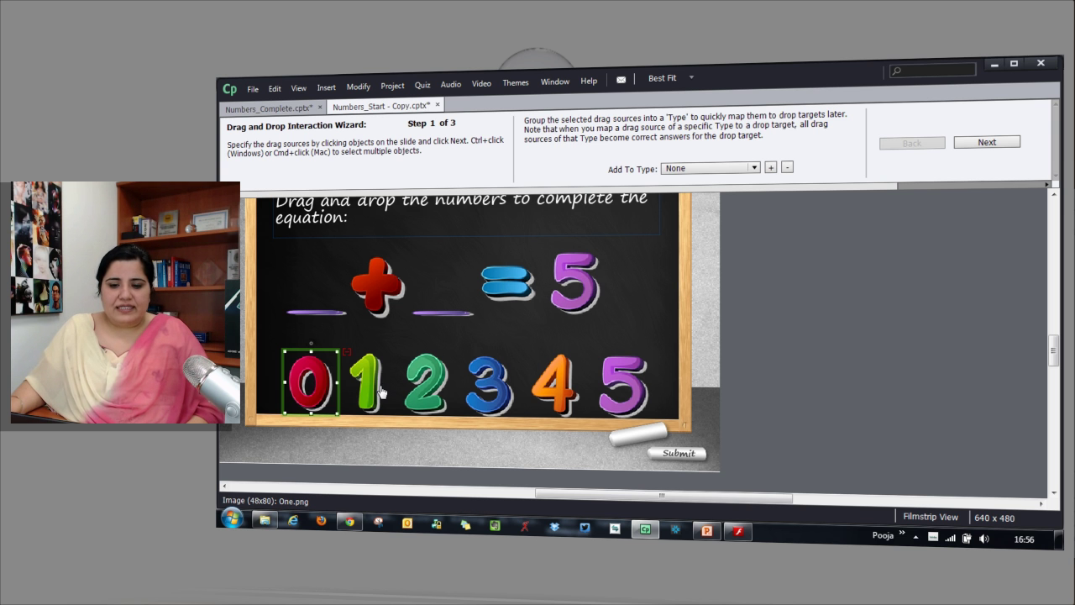
ctrl+click(379, 388)
ctrl+click(433, 389)
ctrl+click(488, 387)
ctrl+click(554, 388)
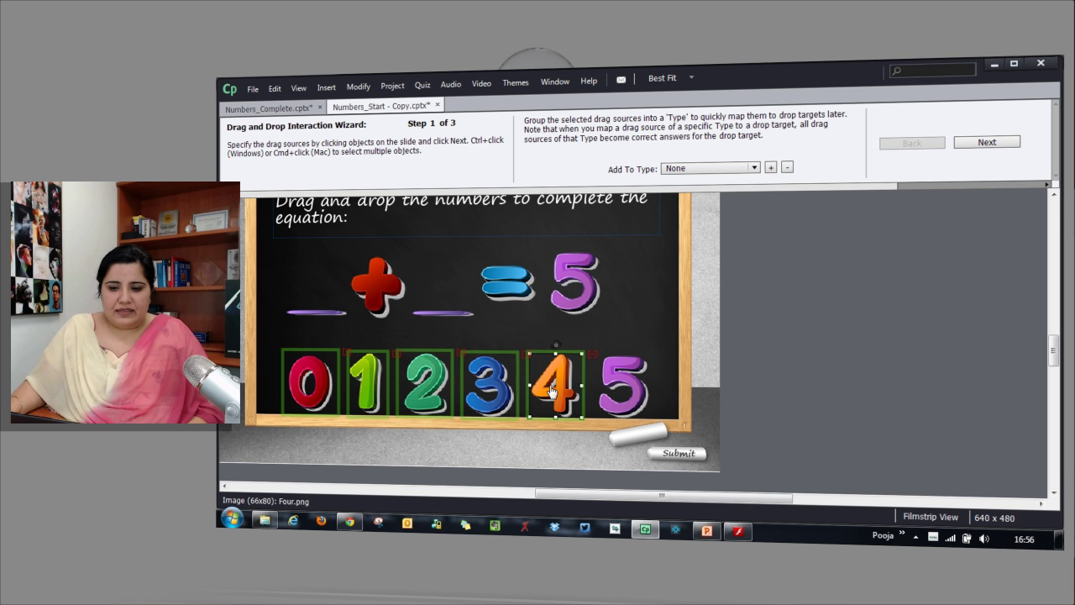
ctrl+click(623, 388)
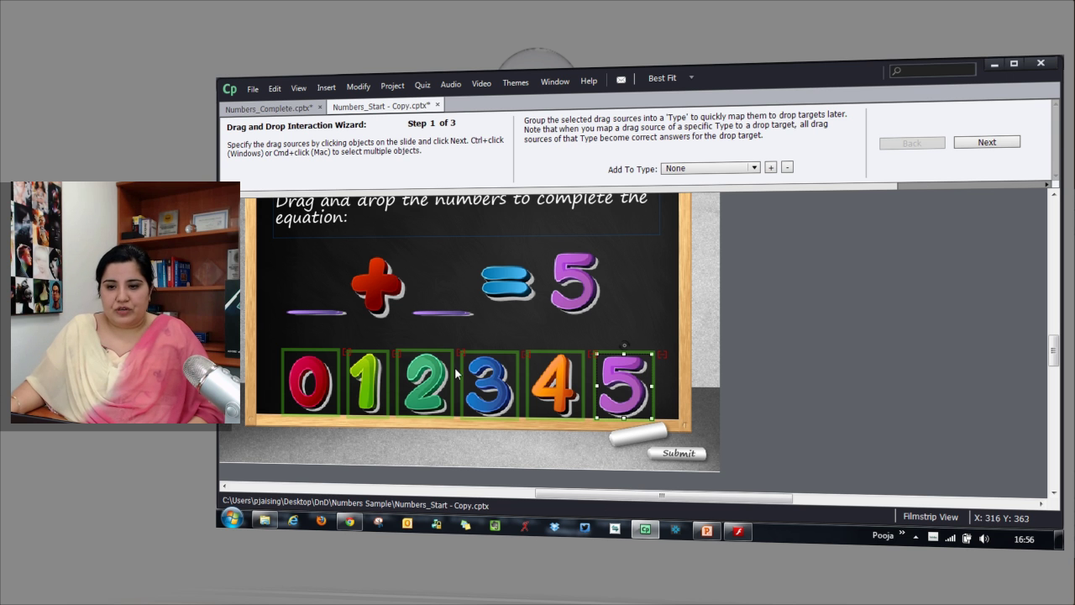
click(989, 143)
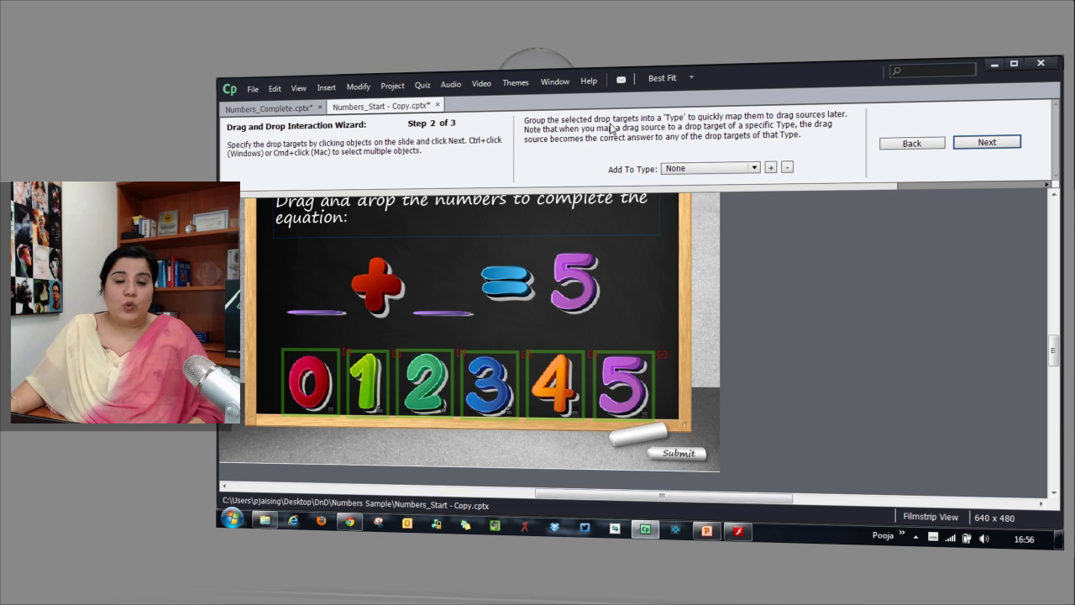
Step: Specify the two transparent images above the equation's blanks as drop targets
click(318, 284)
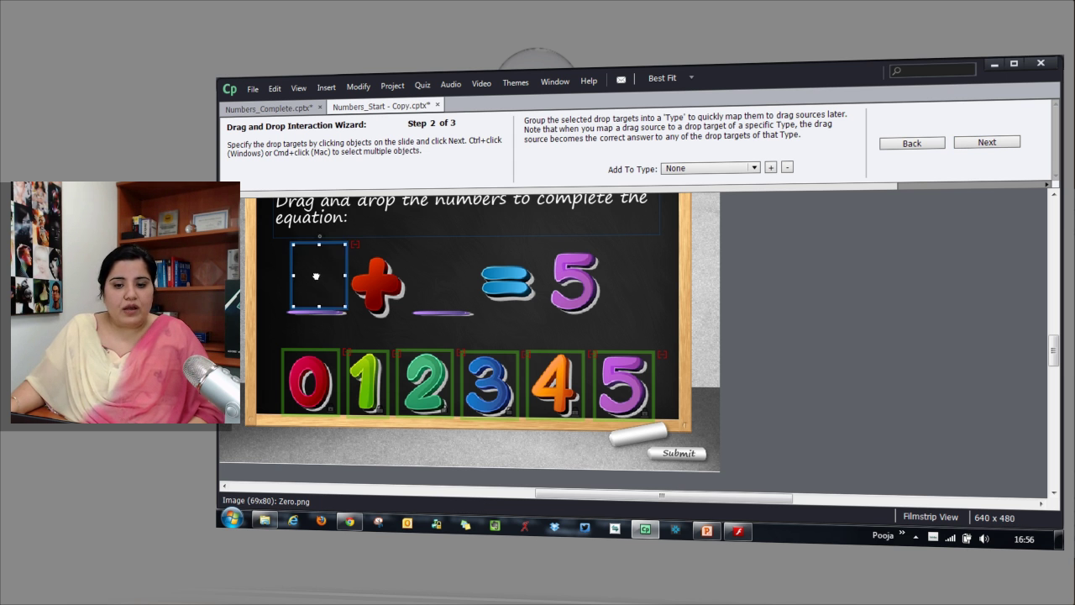
ctrl+click(442, 280)
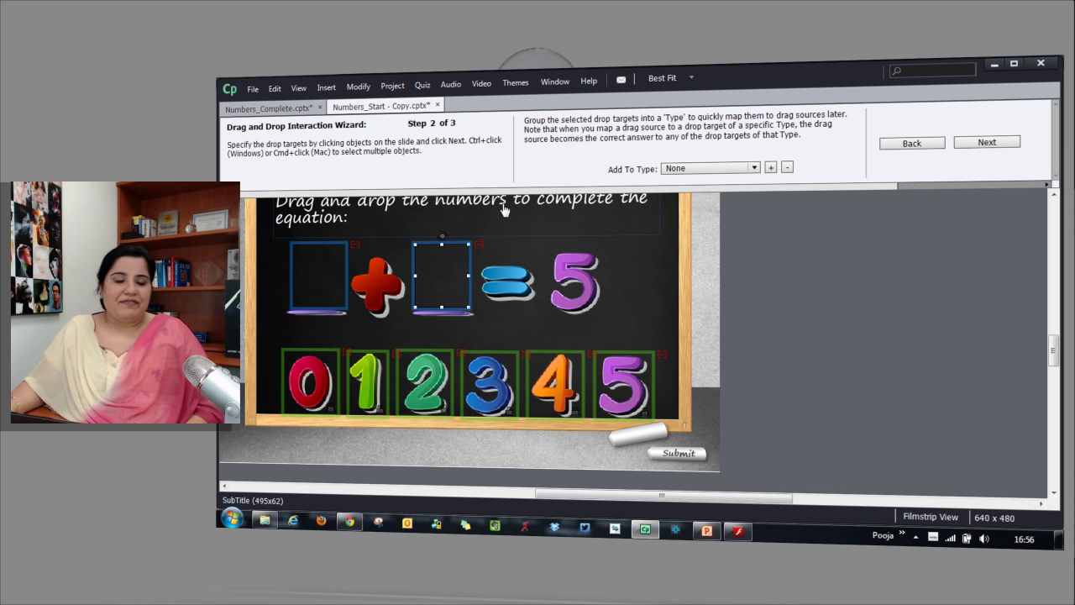
Step: Map digit 0 to the first blank and digit 5 to the second blank as the correct answer, and finish the wizard
click(978, 144)
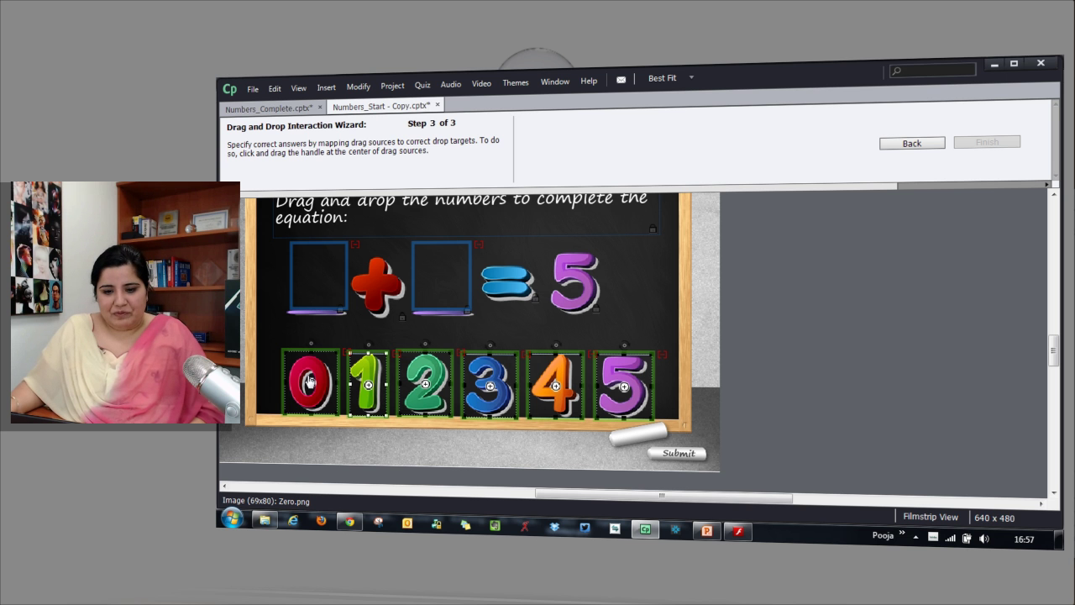
drag(309, 383, 319, 273)
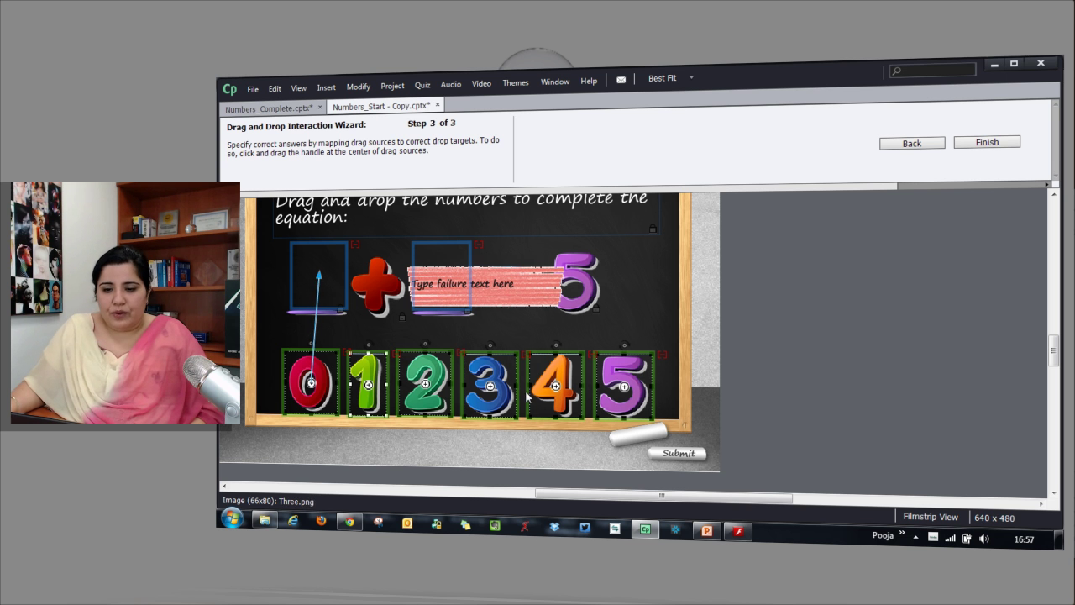
mouse_move(624, 386)
mouse_down()
mouse_move(449, 295)
mouse_move(437, 261)
mouse_up()
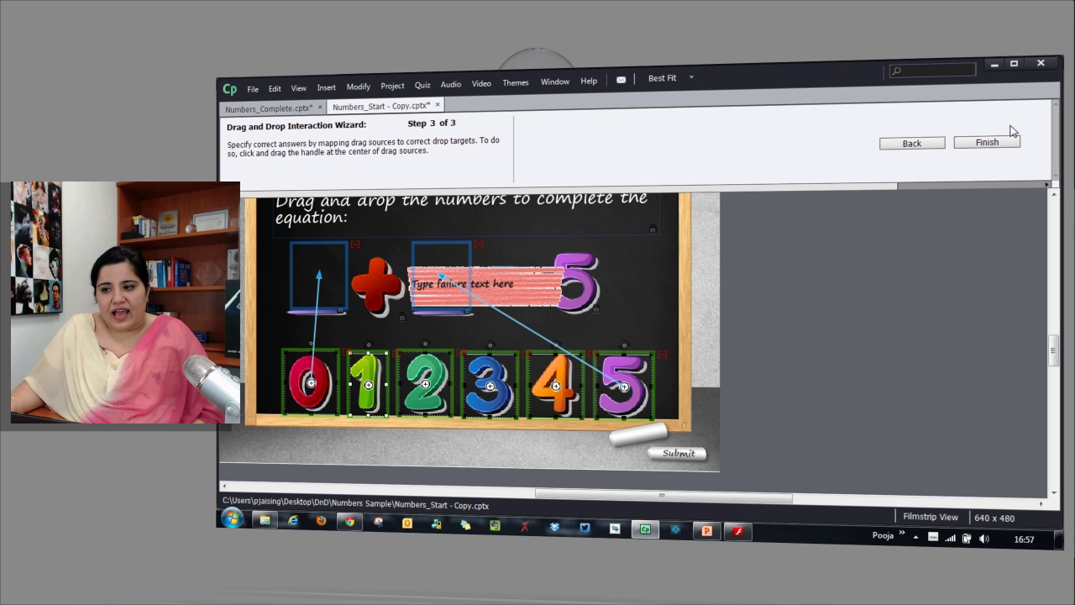
click(989, 143)
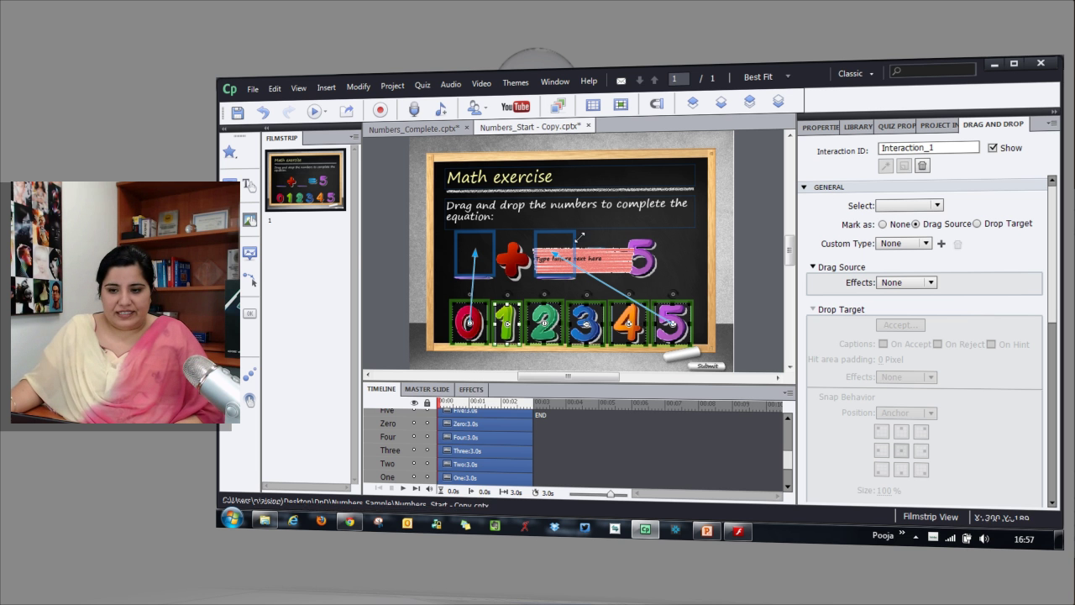
Step: Move the failure caption off the equation to the chalkboard's right edge and open the interaction's correct answers
drag(590, 267, 718, 276)
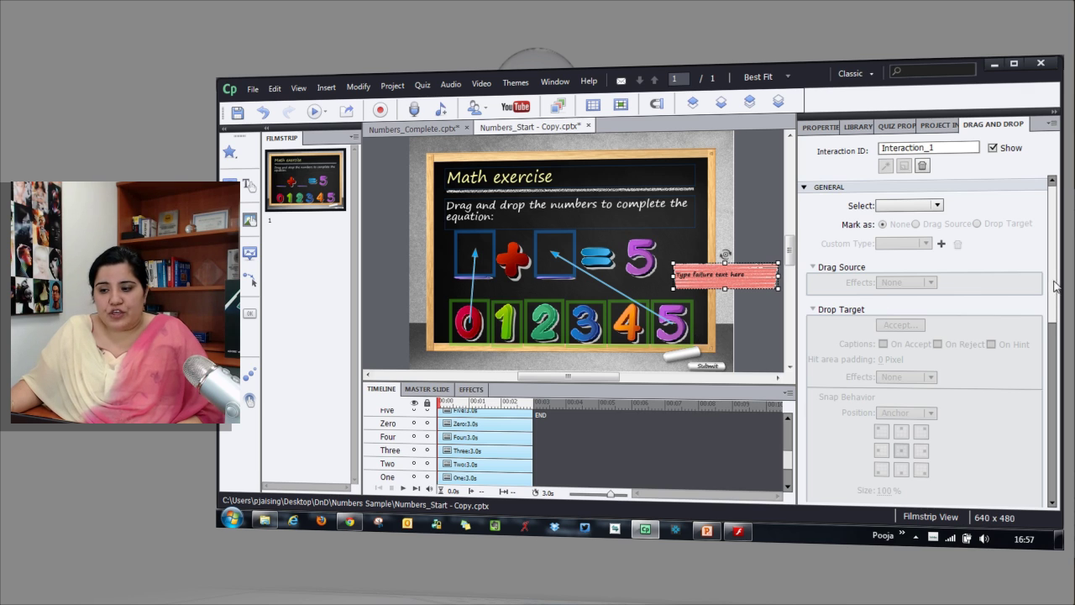
drag(1058, 285, 1057, 428)
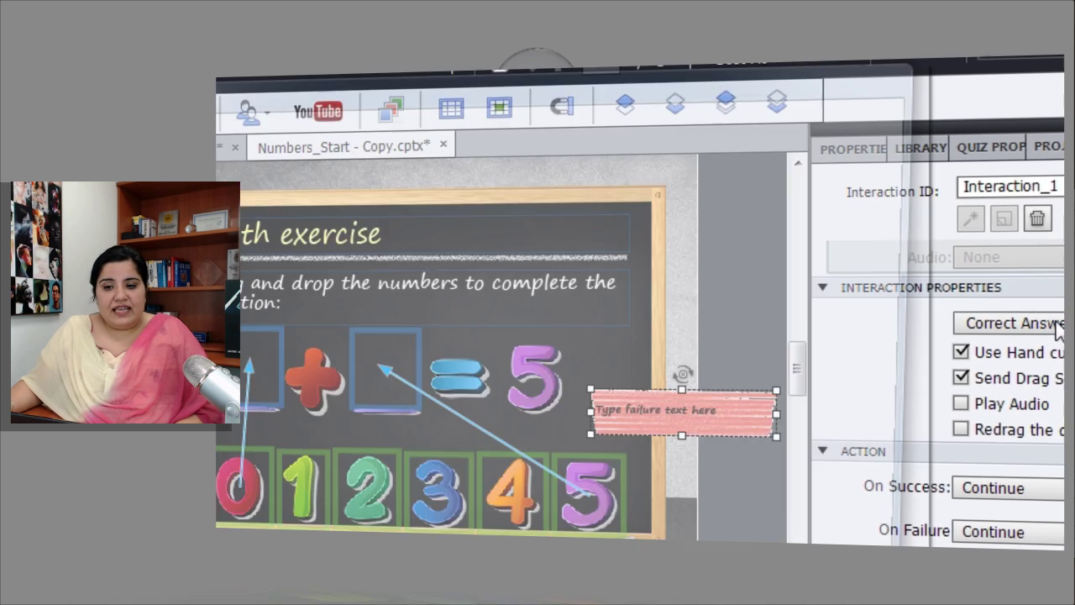
click(804, 289)
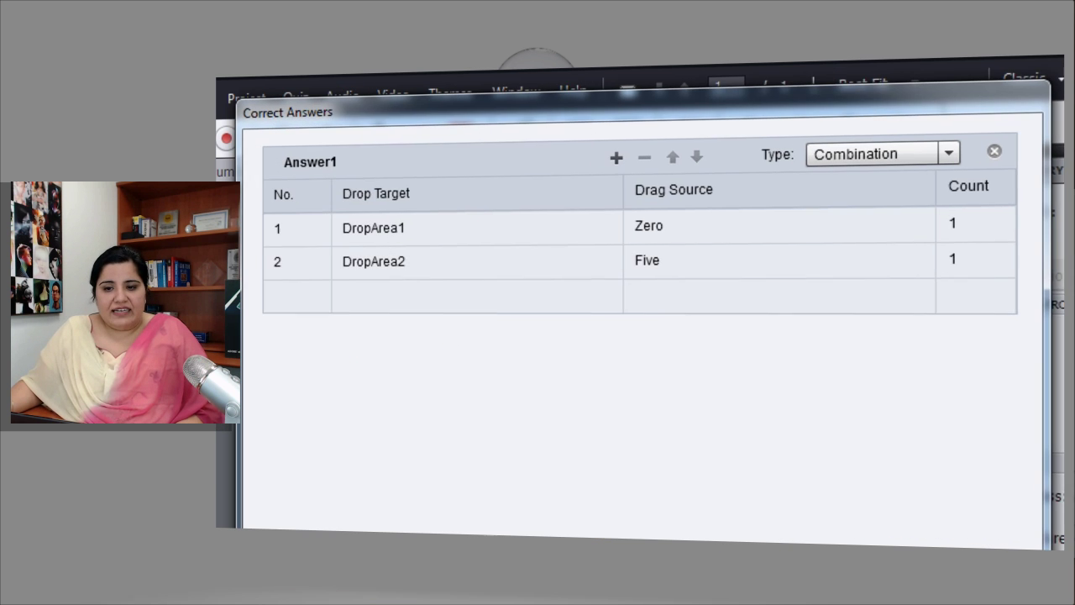
drag(679, 114, 701, 108)
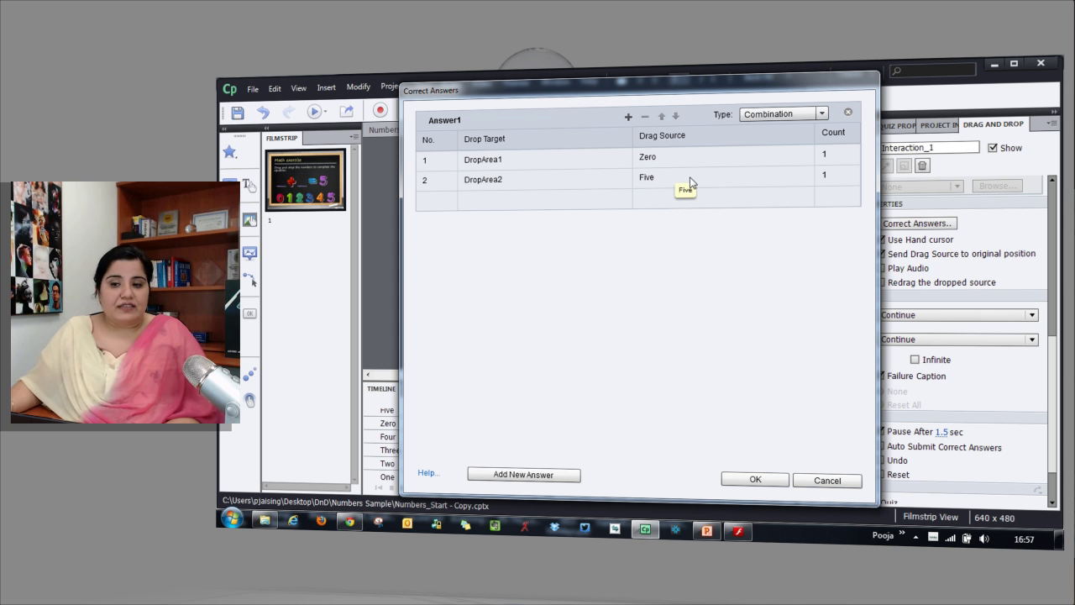
Step: Add a second correct answer that maps Five to DropArea1 and Zero to DropArea2
click(523, 475)
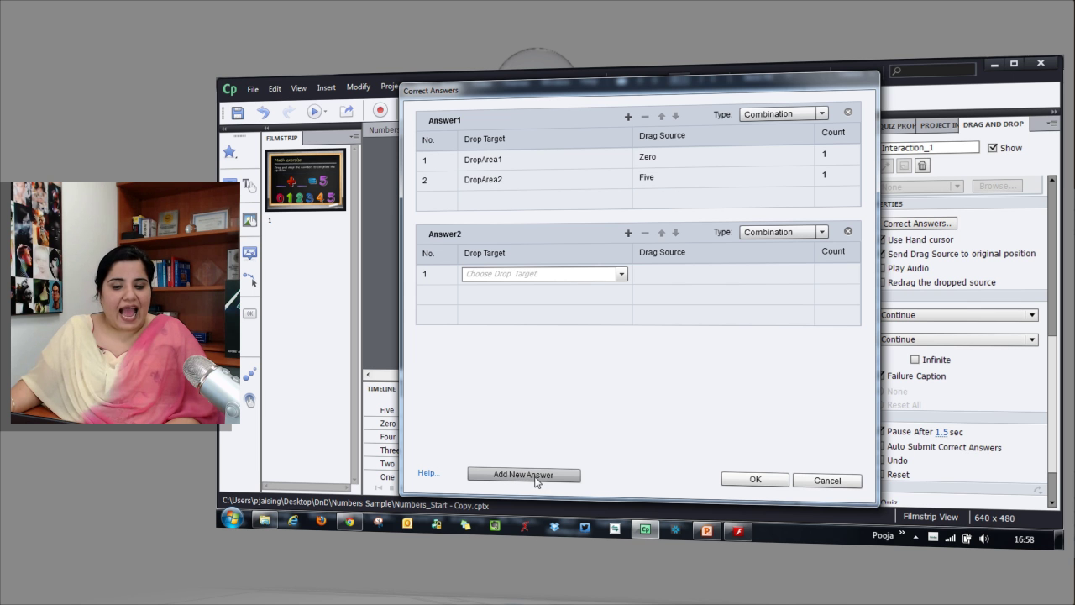
click(620, 274)
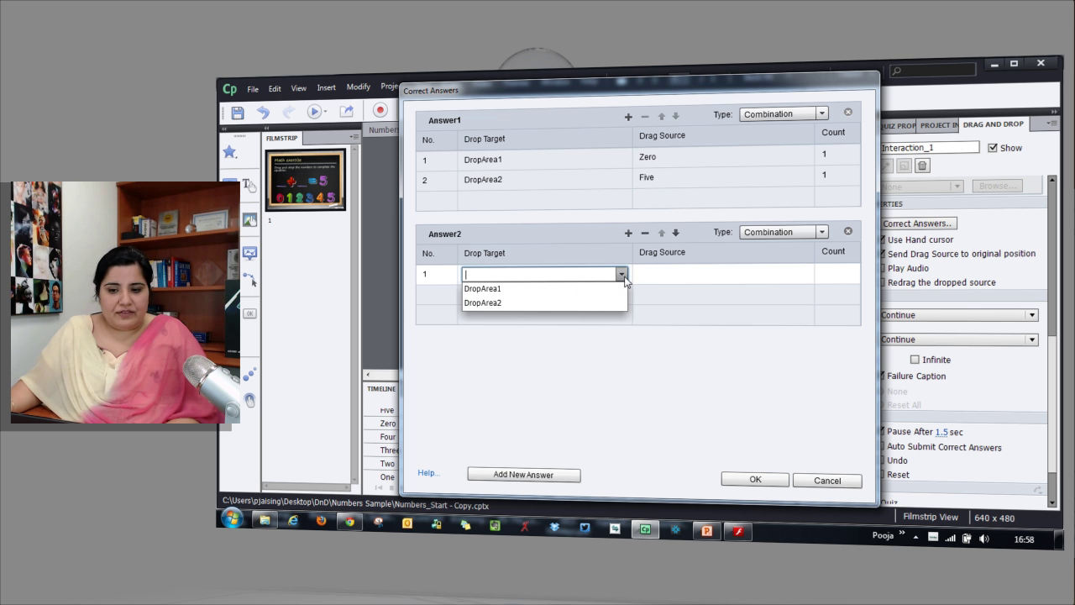
click(560, 294)
click(803, 274)
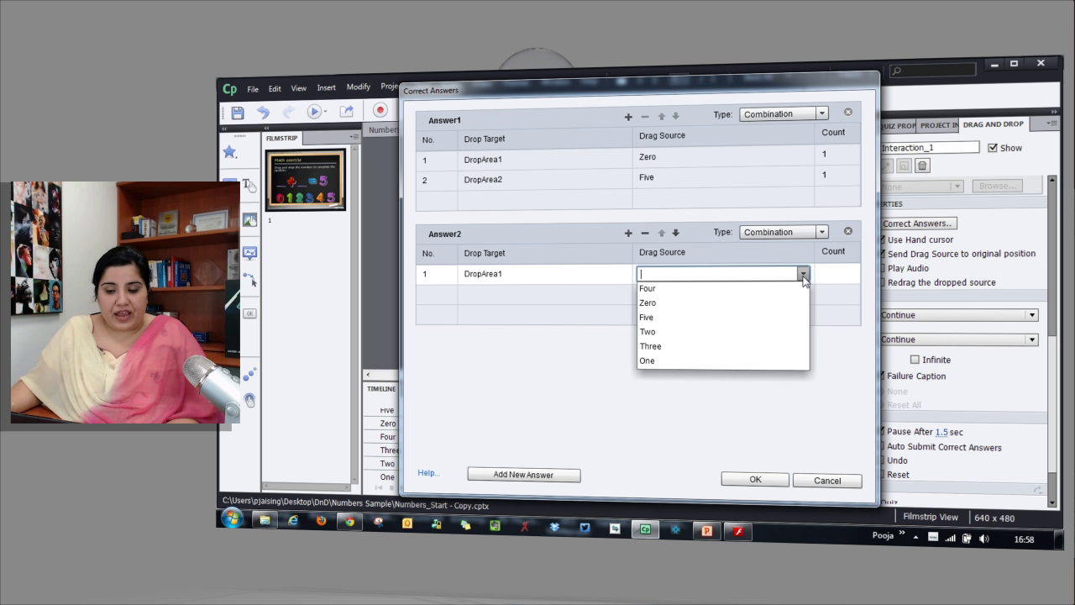
click(716, 324)
click(504, 294)
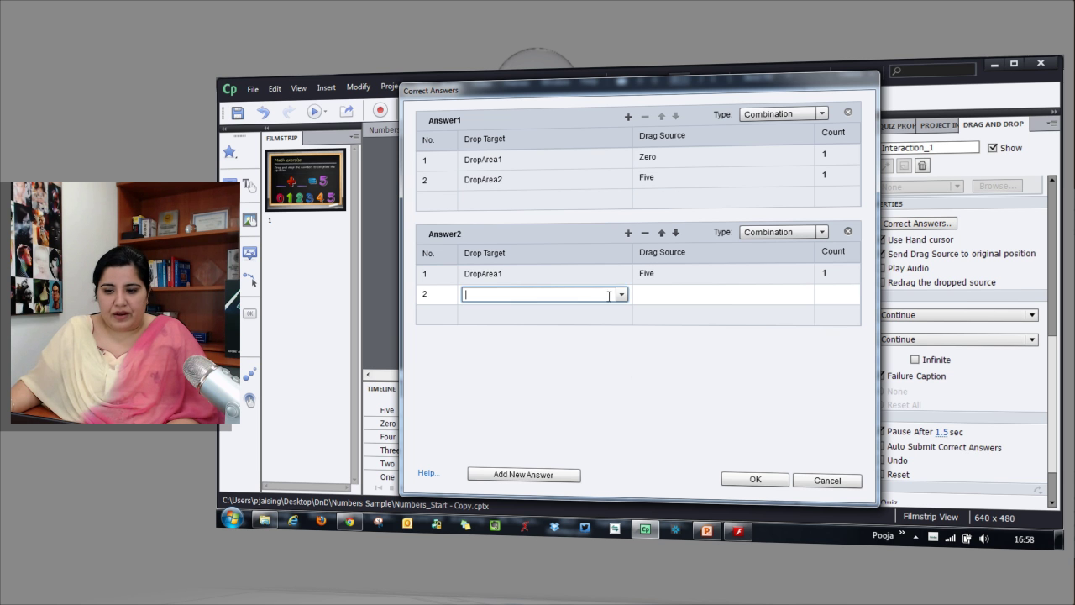
click(609, 295)
click(589, 325)
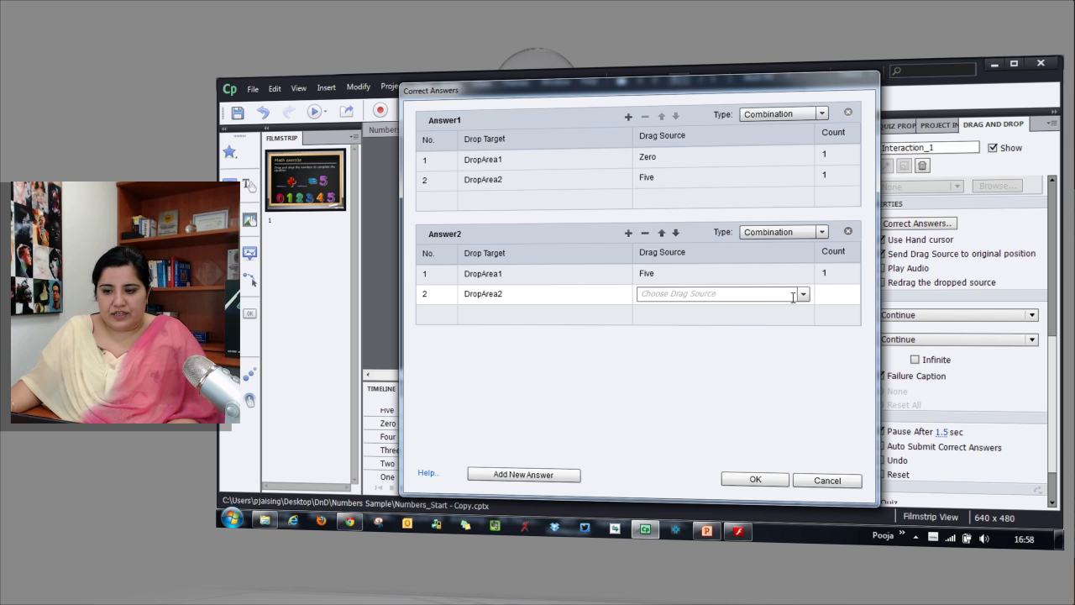
click(798, 296)
click(719, 330)
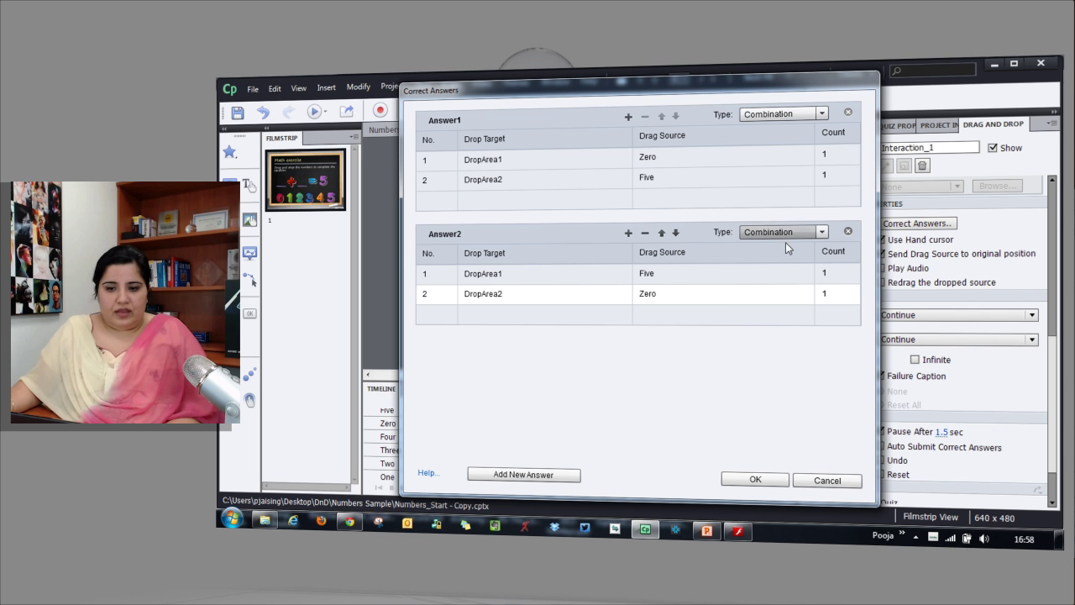
Step: Add a third correct answer that maps Four to DropArea1 and One to DropArea2
click(523, 474)
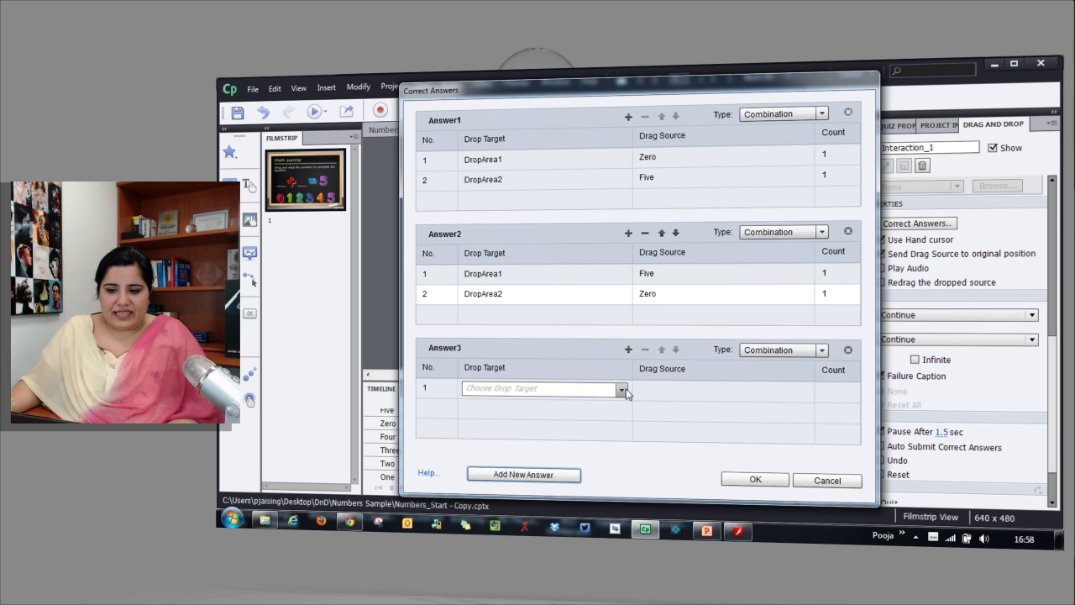
click(623, 390)
click(610, 401)
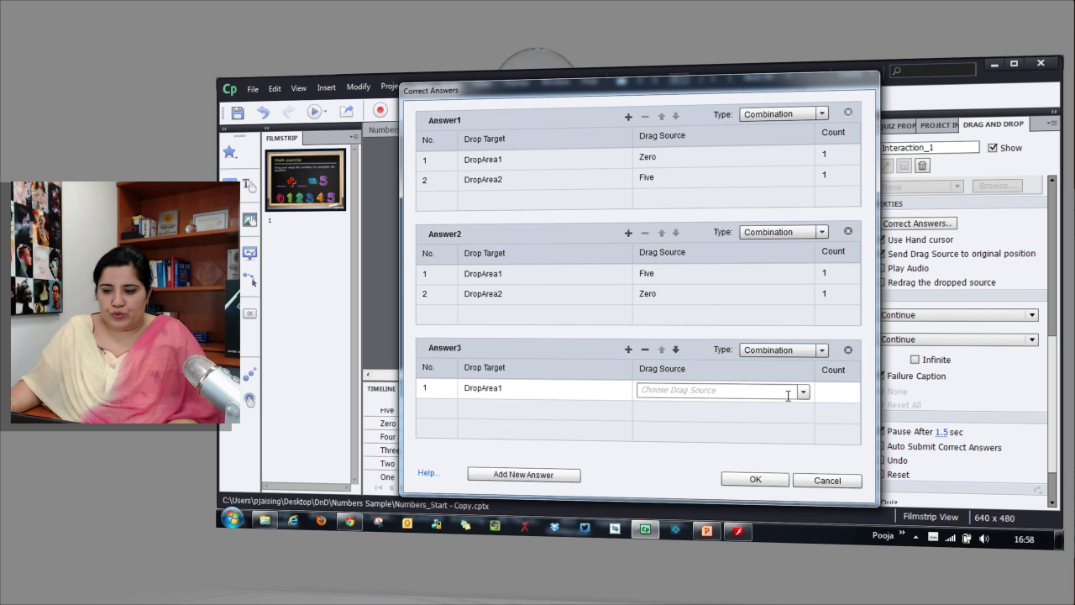
click(802, 392)
click(779, 410)
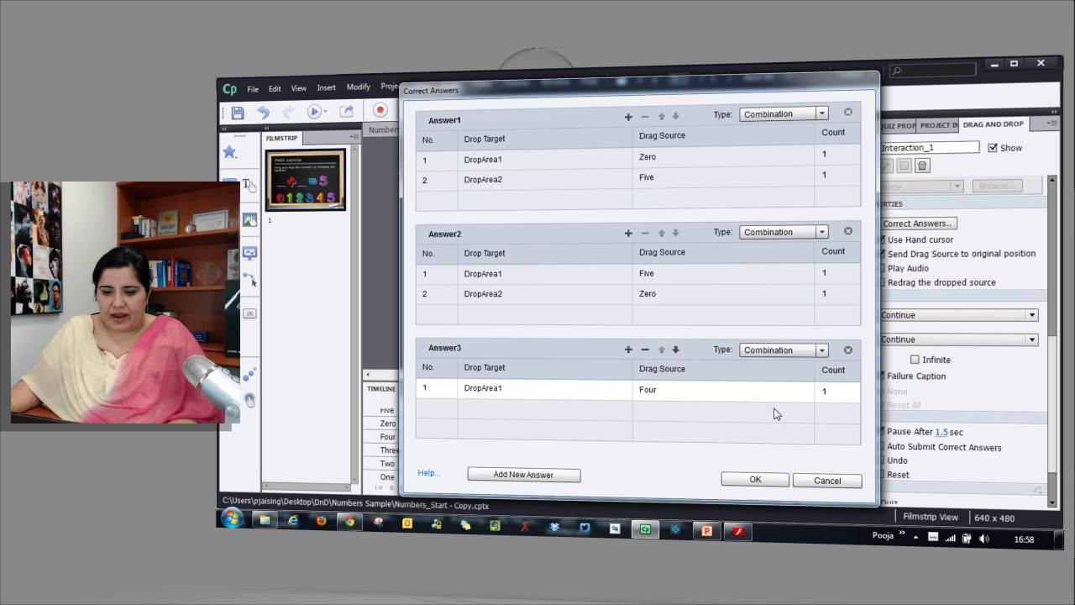
click(531, 412)
click(623, 411)
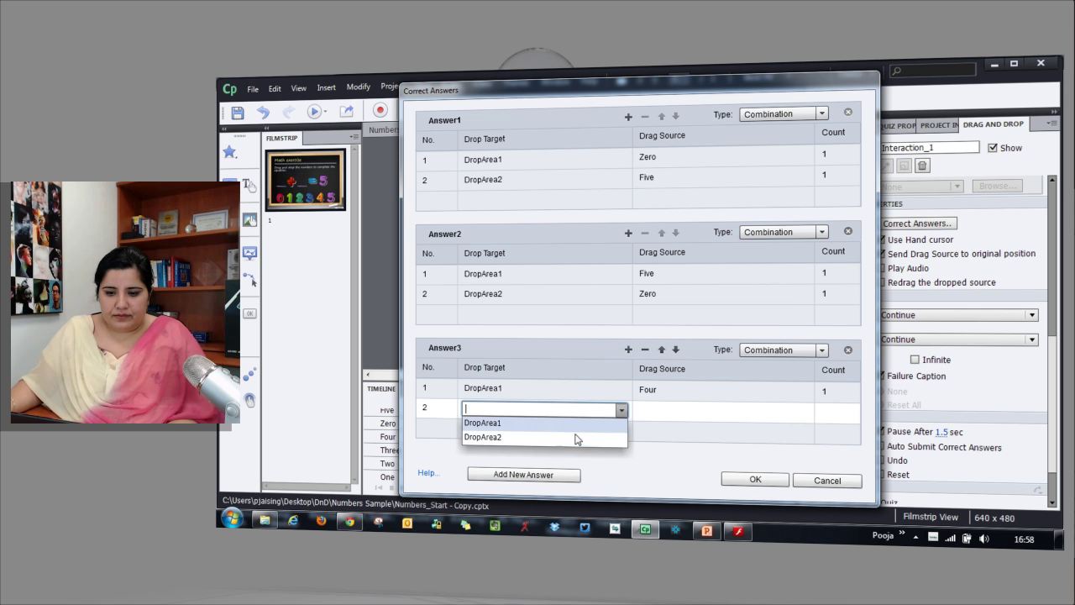
click(576, 437)
click(803, 412)
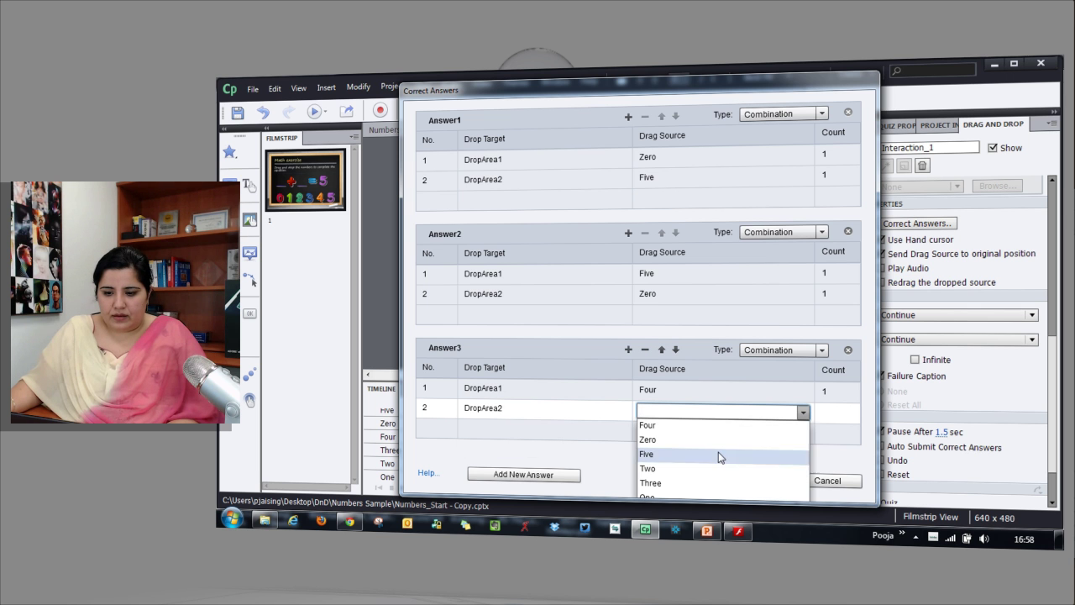
click(695, 498)
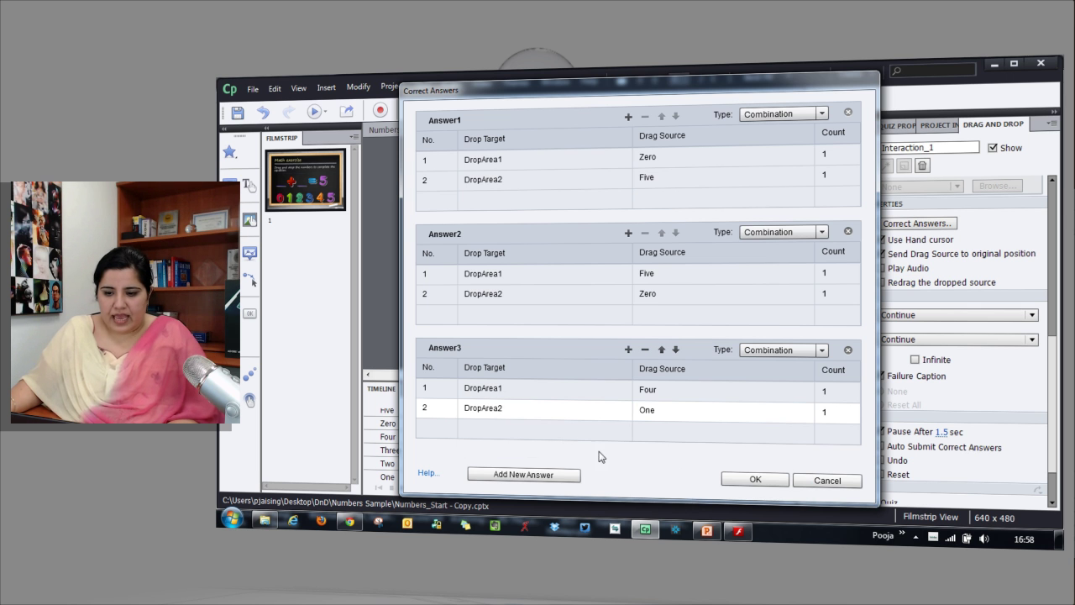
Step: Add a fourth correct answer that maps One to DropArea1 and Four to DropArea2
click(537, 477)
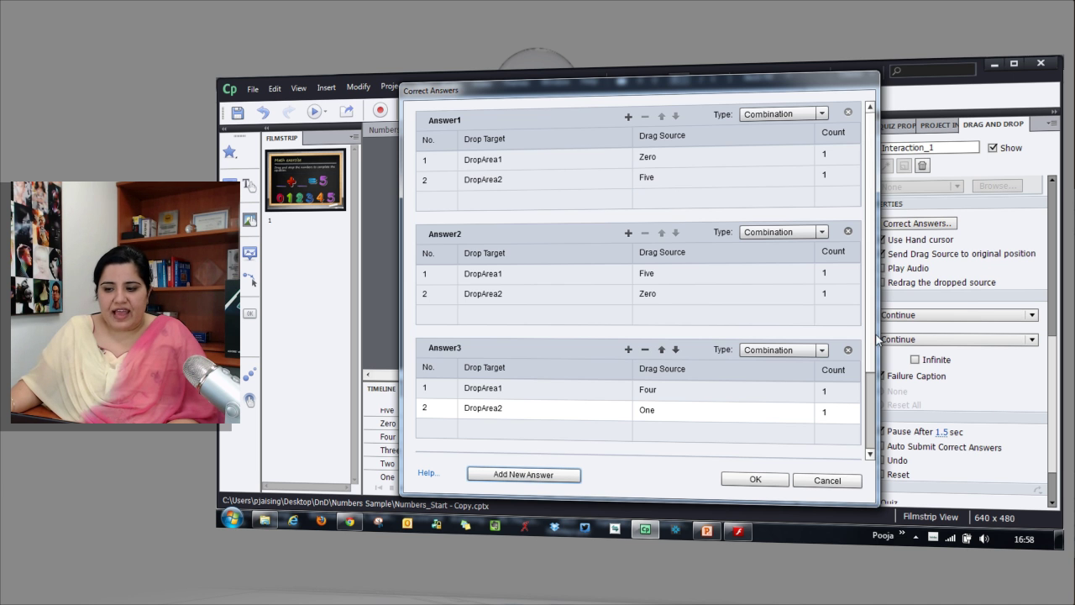
scroll(876, 338, down, 3)
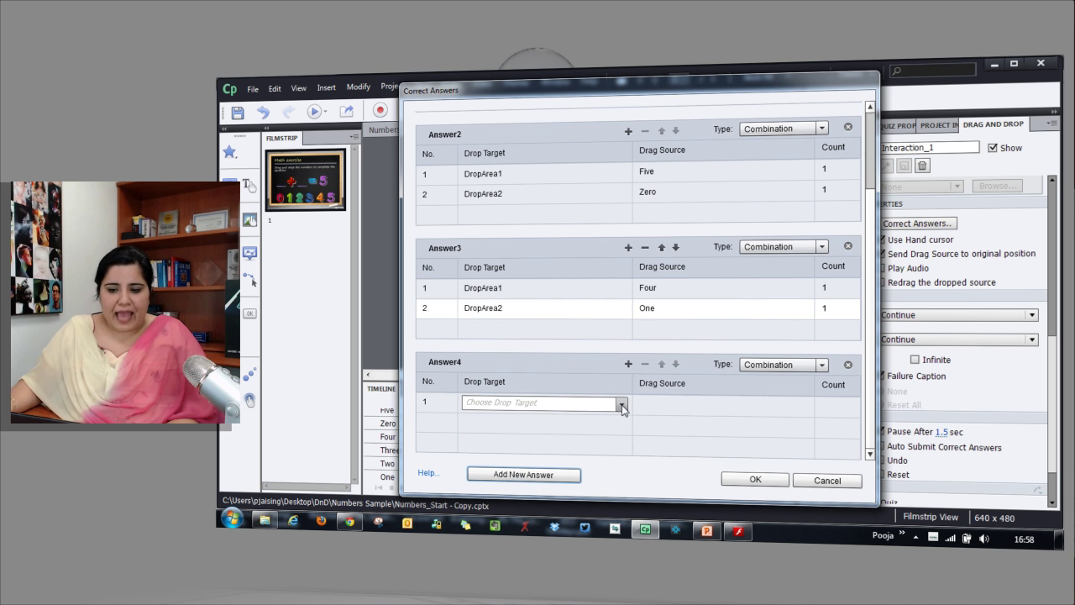
click(621, 404)
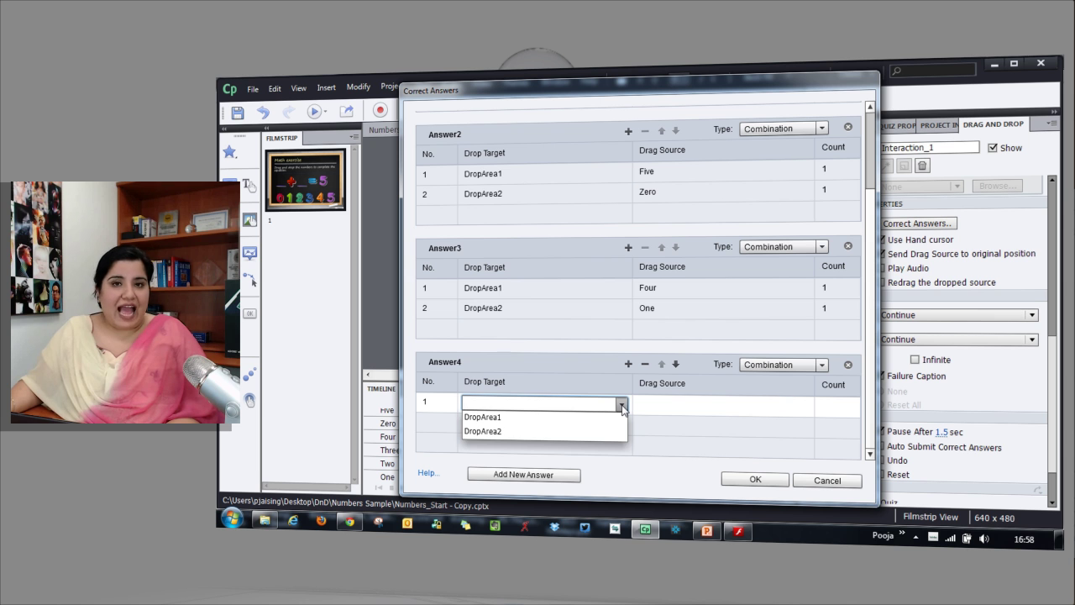
click(618, 417)
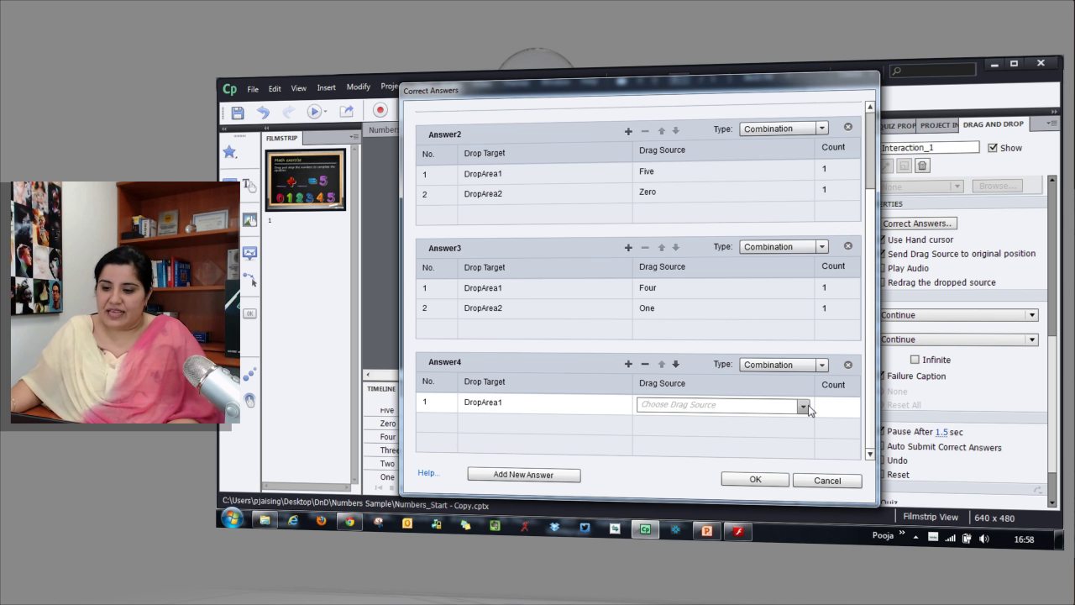
click(803, 406)
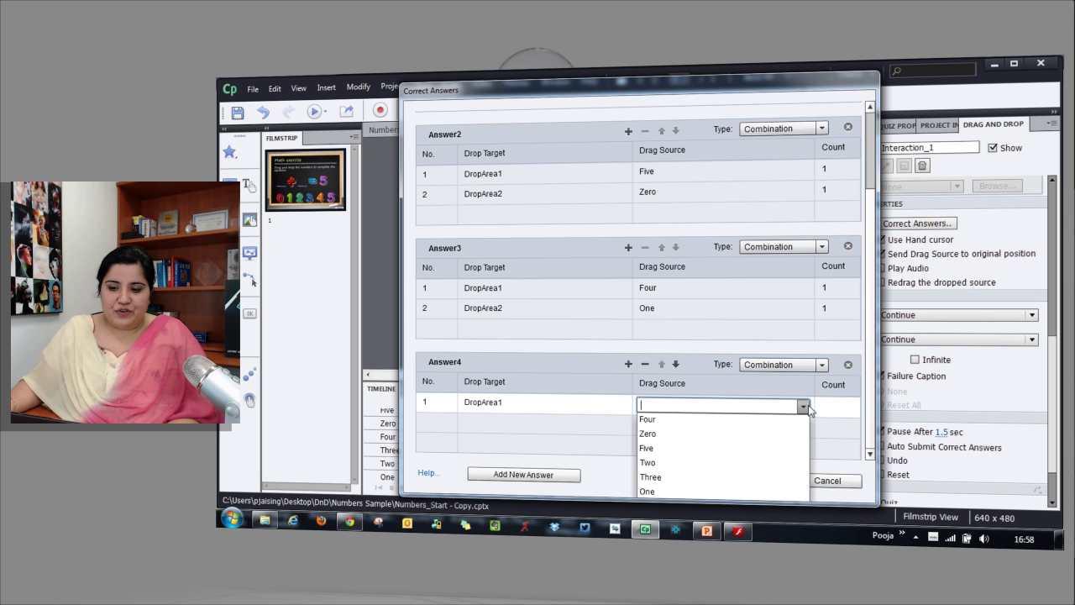
click(716, 492)
click(499, 430)
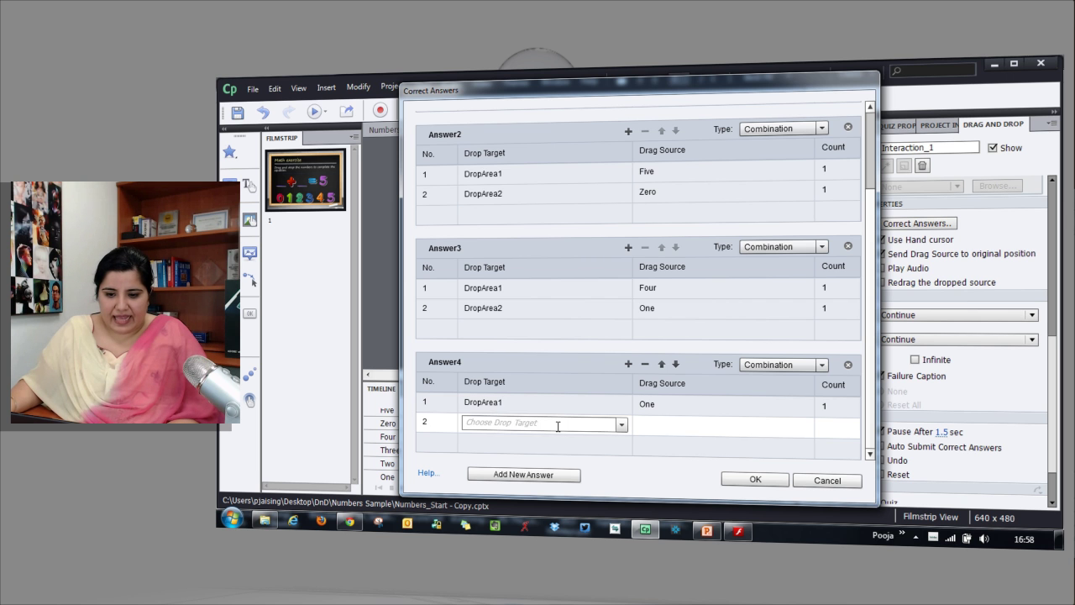
click(620, 424)
click(572, 456)
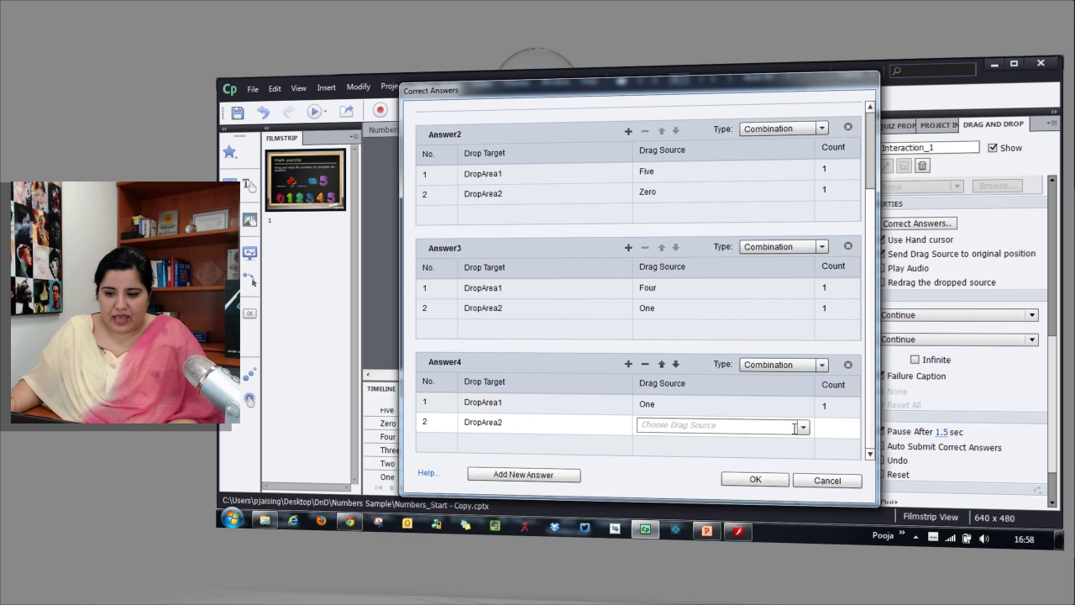
click(803, 428)
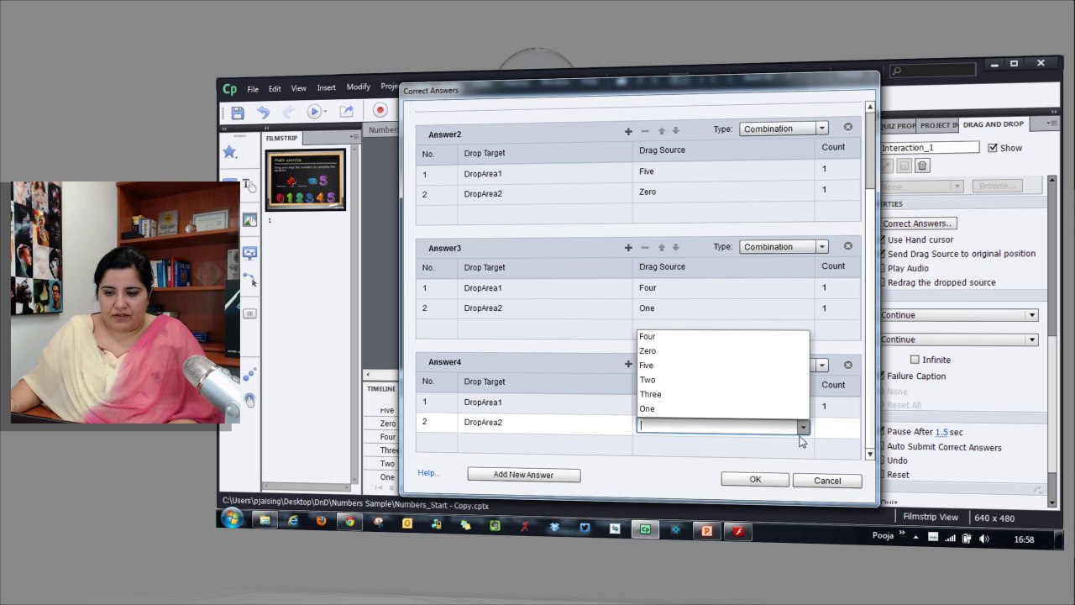
click(706, 345)
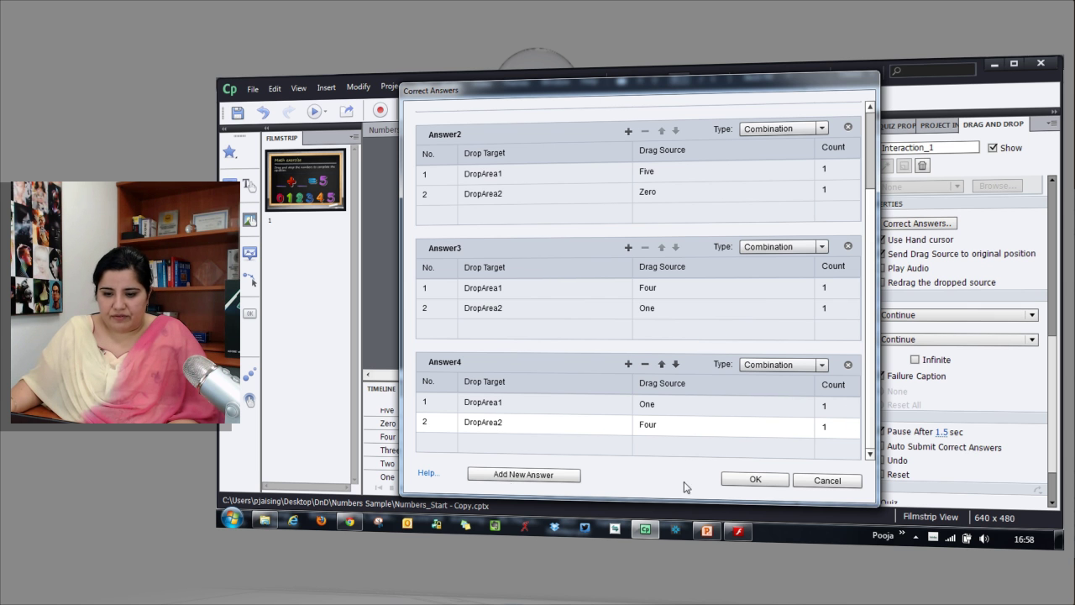
Step: Add a fifth correct answer that maps Two to DropArea1 and Three to DropArea2
click(522, 474)
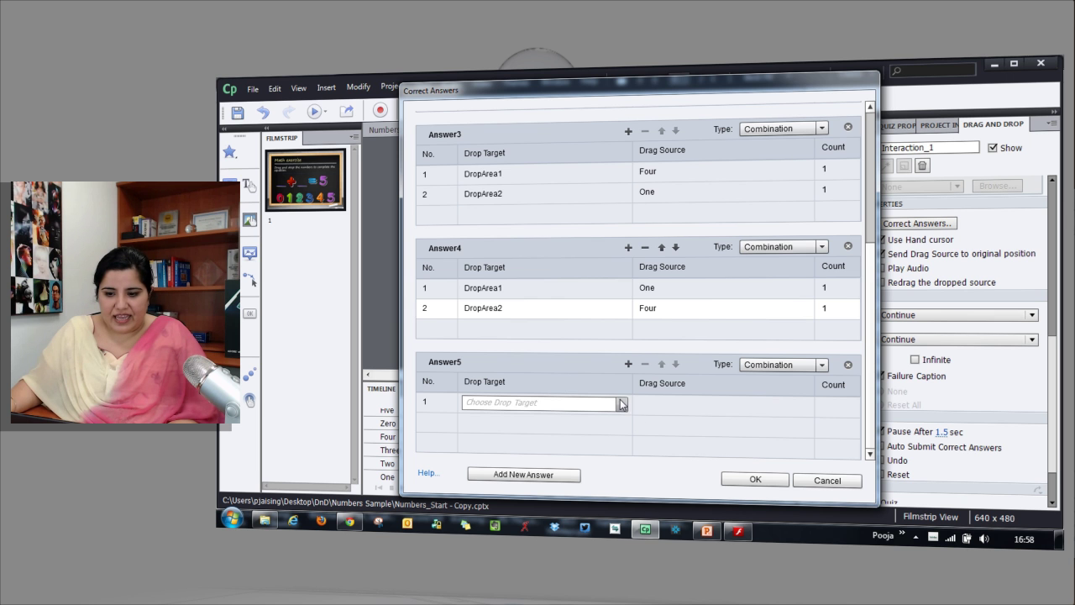
click(621, 404)
click(561, 417)
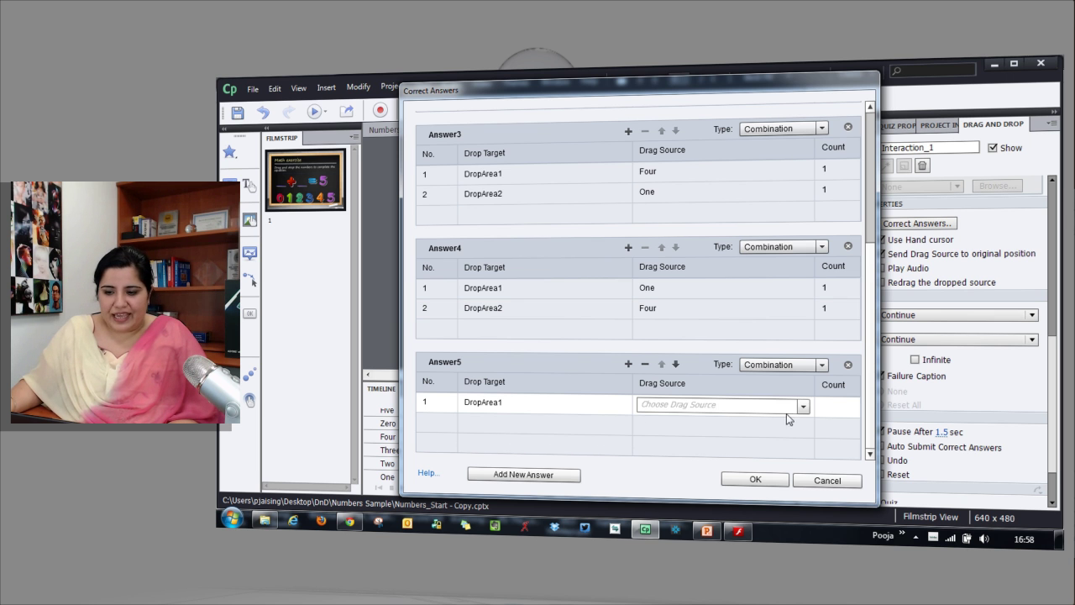
click(803, 407)
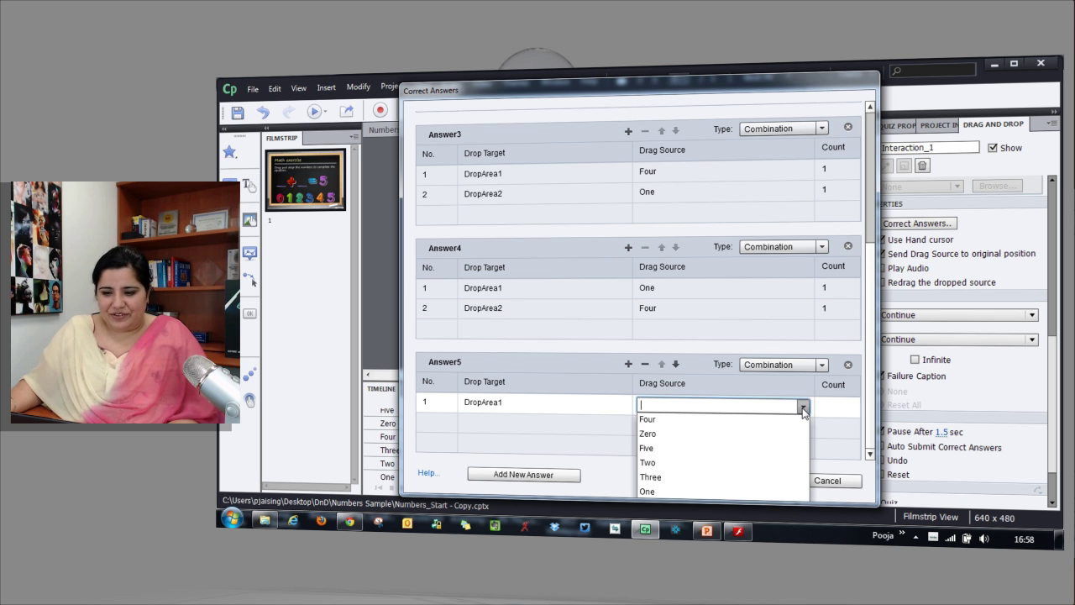
click(764, 462)
click(511, 434)
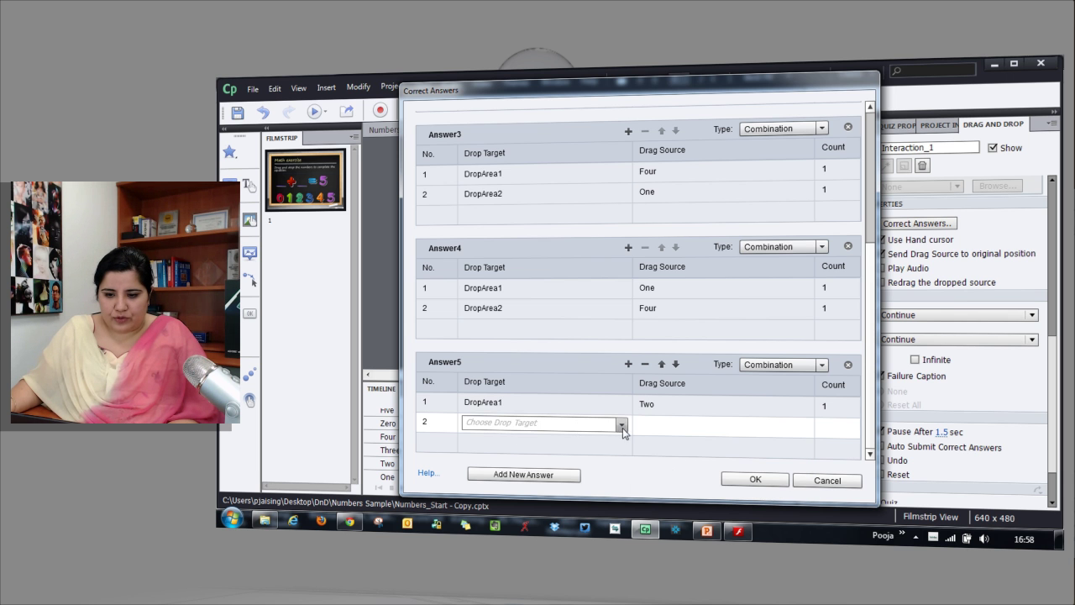
click(623, 426)
click(588, 449)
click(803, 428)
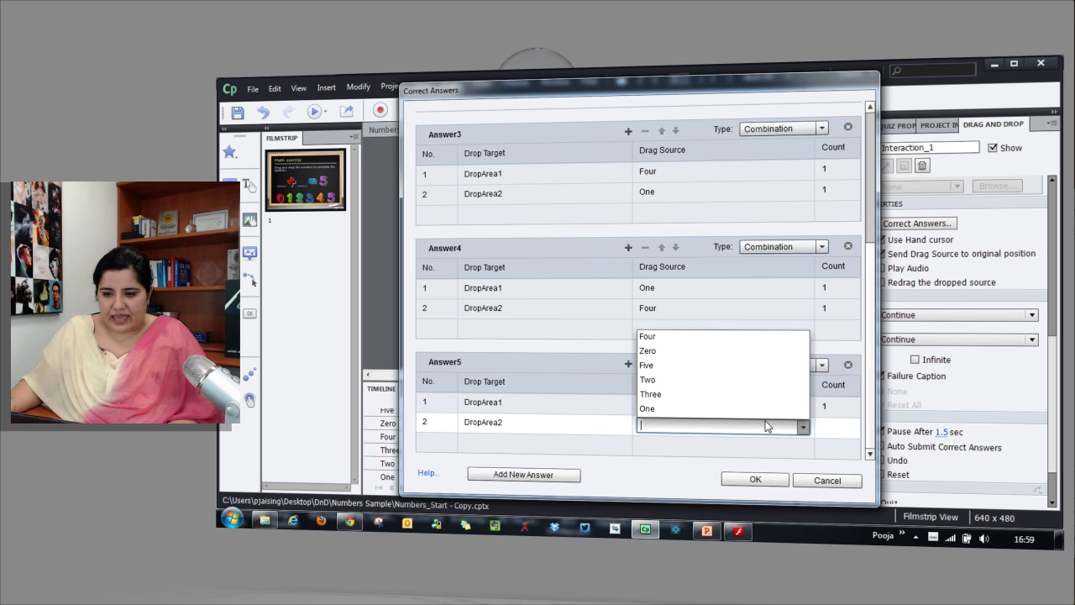
click(717, 400)
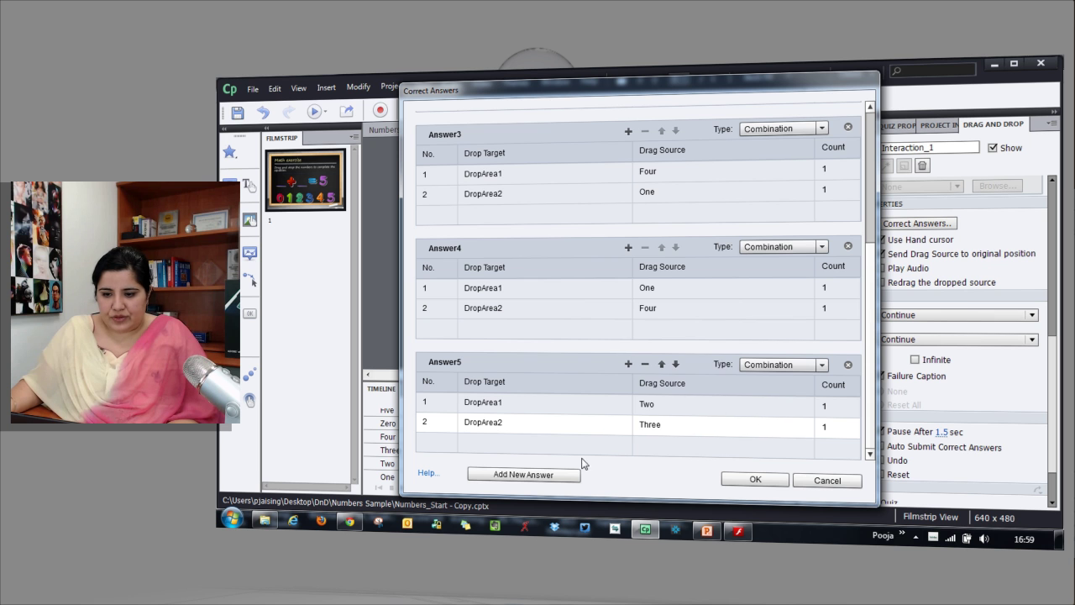
Step: Add a sixth correct answer that maps Three to DropArea1 and Two to DropArea2, and apply the set of correct answers
click(523, 475)
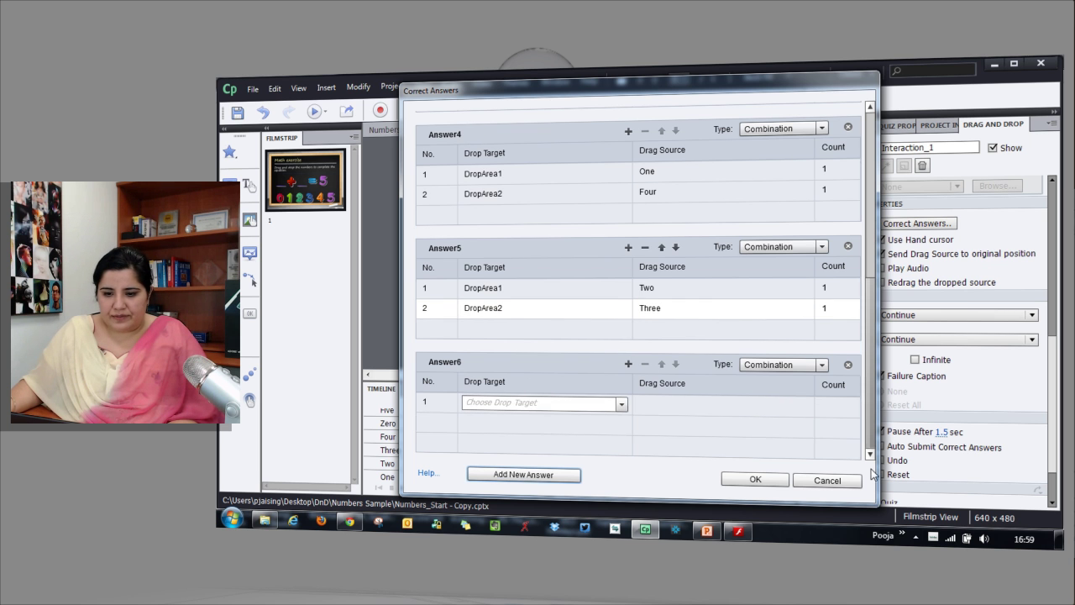
click(622, 405)
click(573, 415)
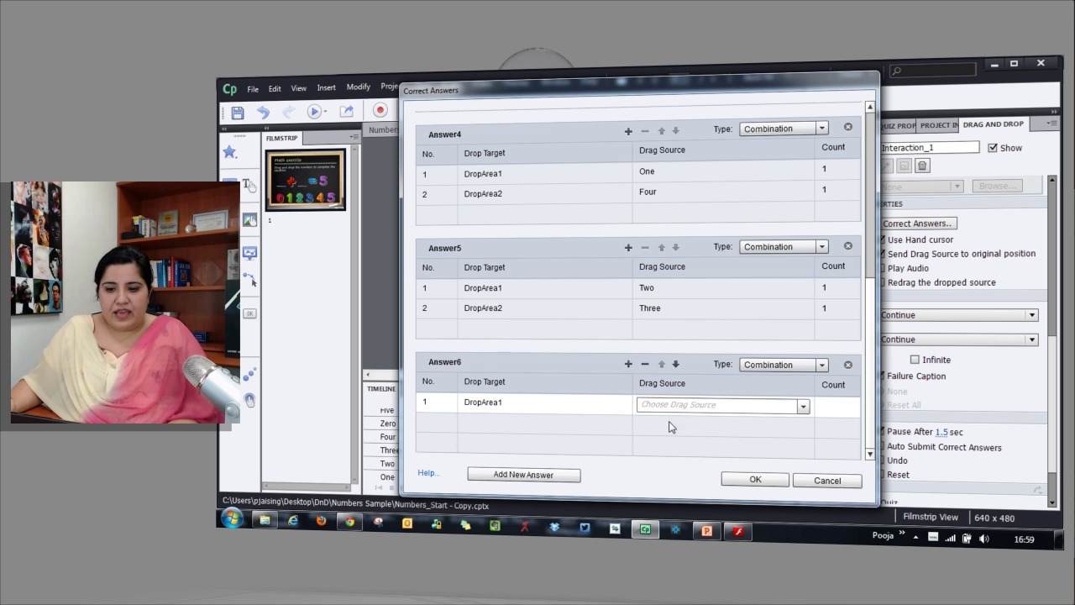
click(802, 409)
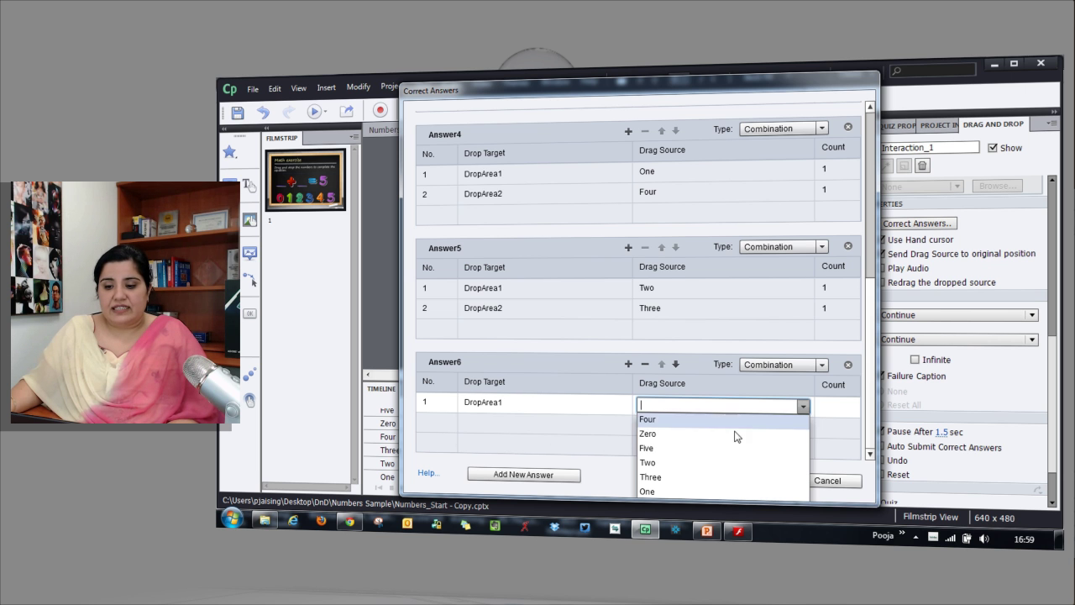
click(711, 477)
click(517, 430)
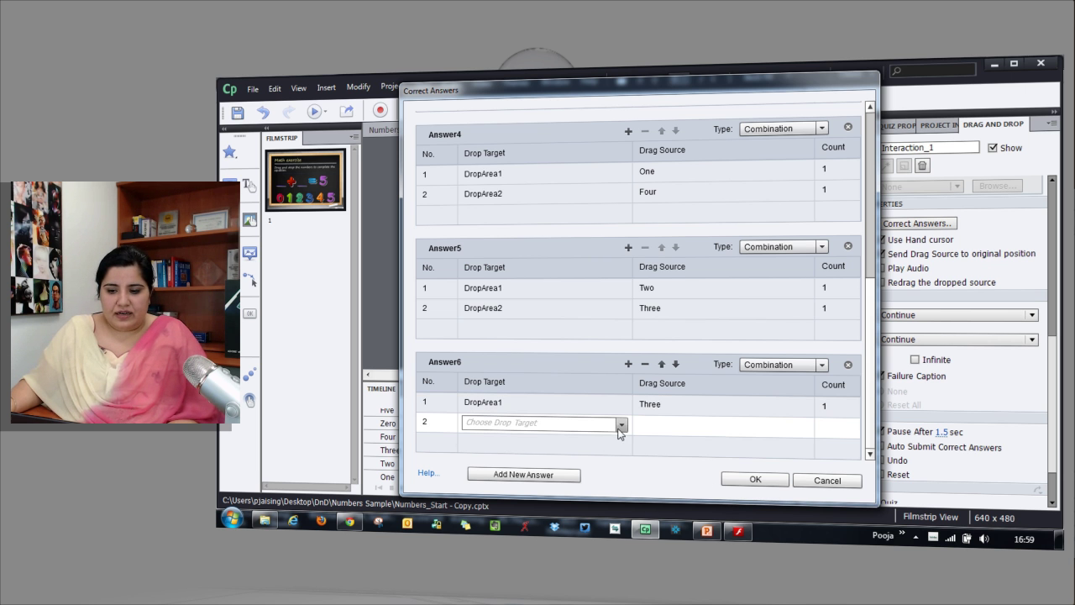
click(619, 426)
click(578, 454)
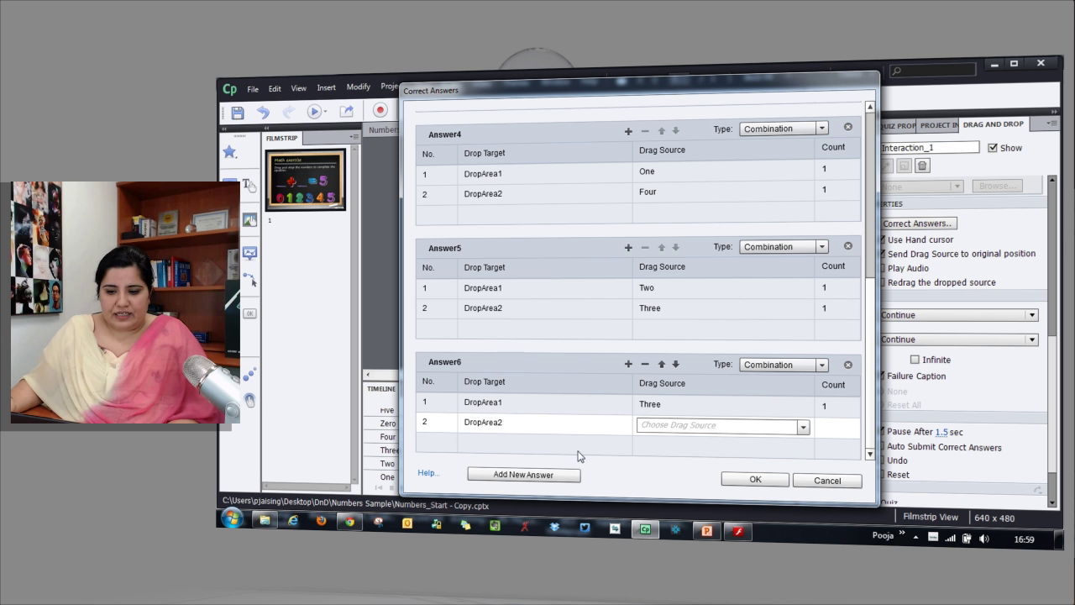
click(804, 429)
click(736, 379)
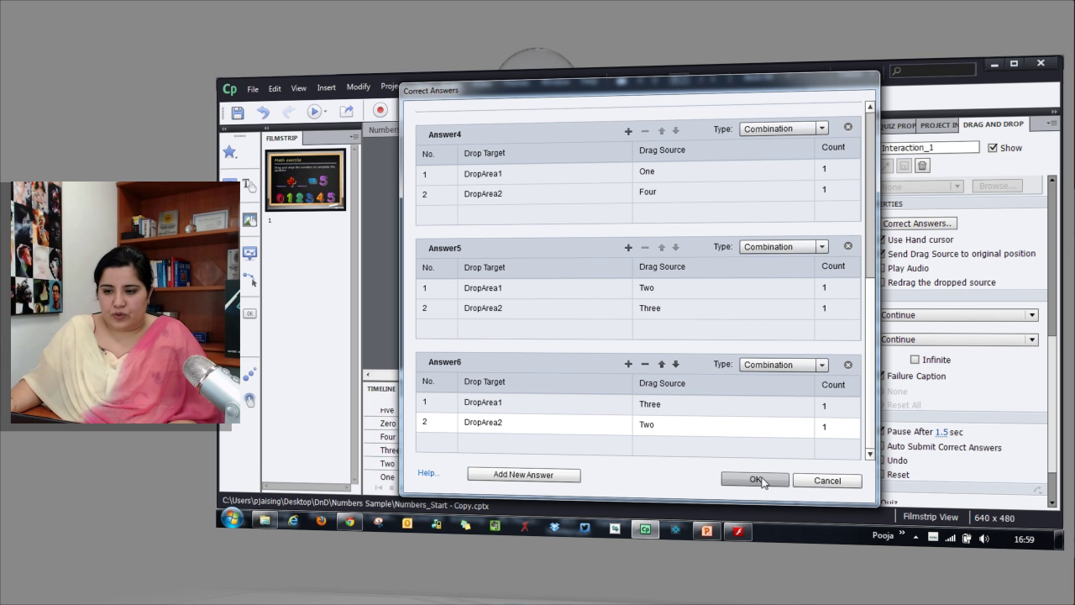
drag(871, 294, 864, 361)
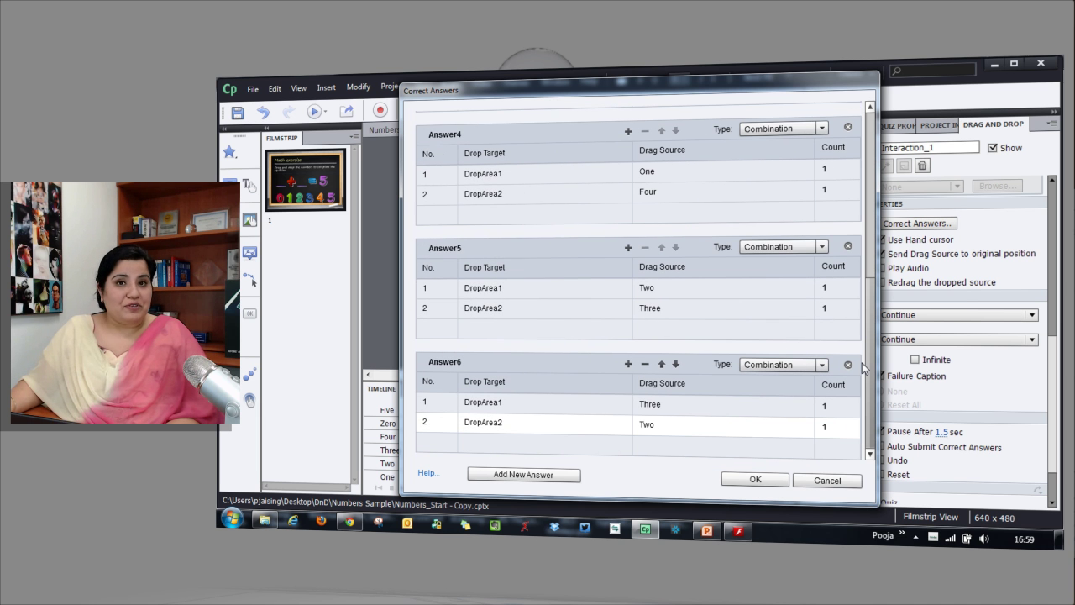
click(752, 477)
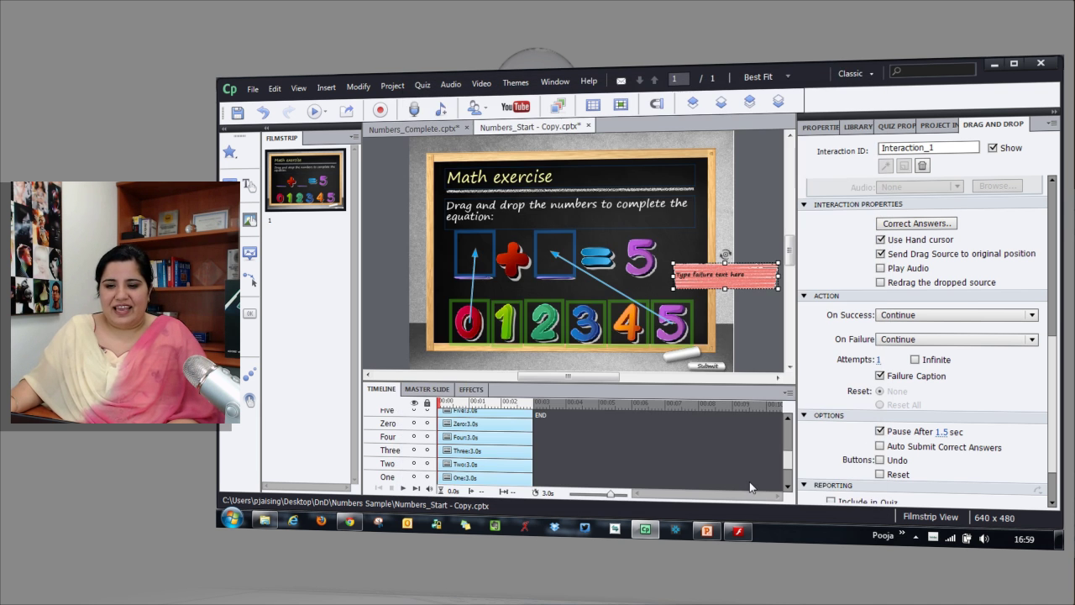